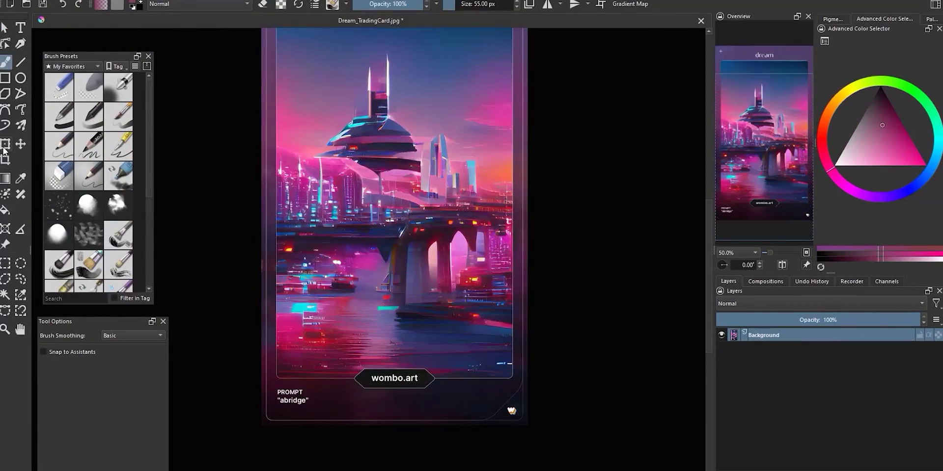
Transform the trading card with Liquify in Build Up mode, warping the tower, bridge and borders with a brush size of 657.25.
key(ctrl+t)
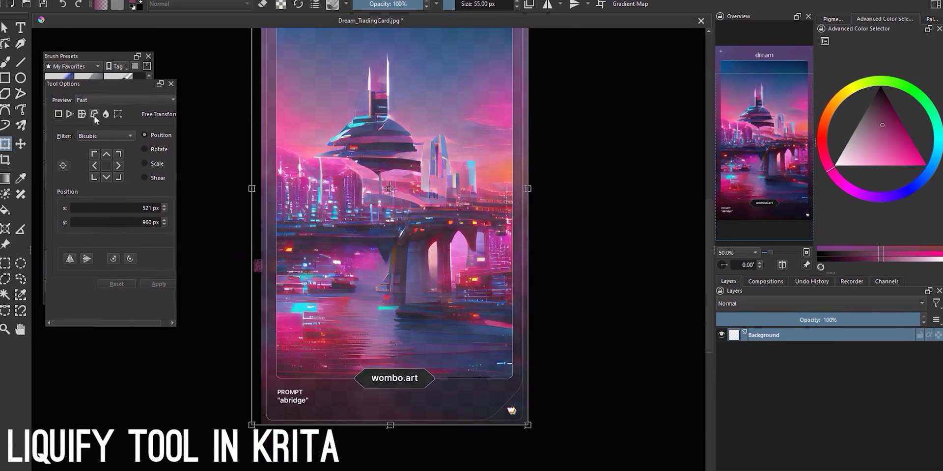
click(105, 114)
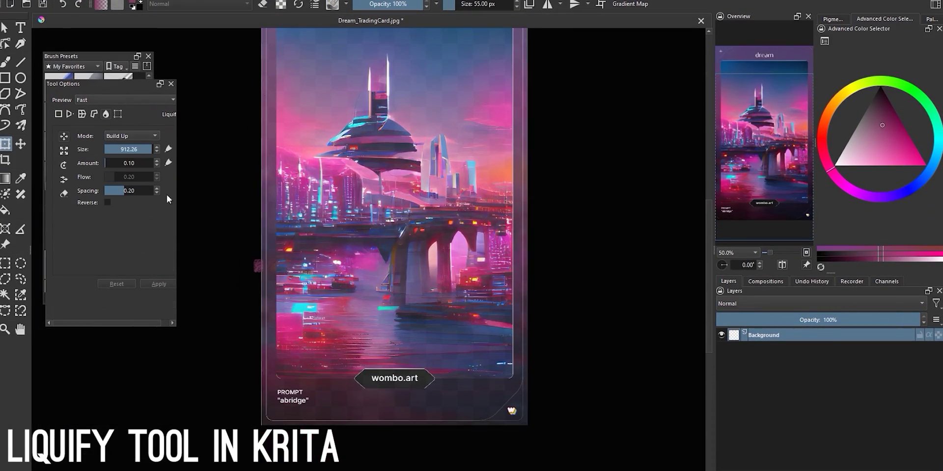
drag(357, 105, 379, 150)
click(146, 149)
mouse_move(485, 221)
mouse_down()
mouse_move(444, 219)
mouse_move(393, 150)
mouse_move(432, 167)
mouse_up()
mouse_move(383, 426)
mouse_down()
mouse_move(385, 405)
mouse_move(499, 400)
mouse_move(473, 411)
mouse_up()
mouse_move(217, 304)
mouse_down()
mouse_move(261, 292)
mouse_move(180, 233)
mouse_up()
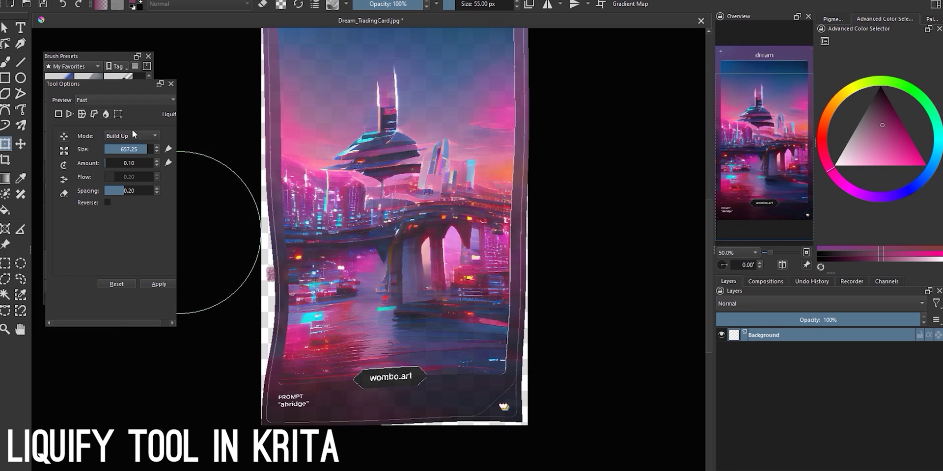
Warp the card further with the Liquify brush size at 1000, apply the transformation, and undo it.
drag(136, 149, 163, 150)
drag(491, 106, 449, 128)
scroll(461, 399, down, 1)
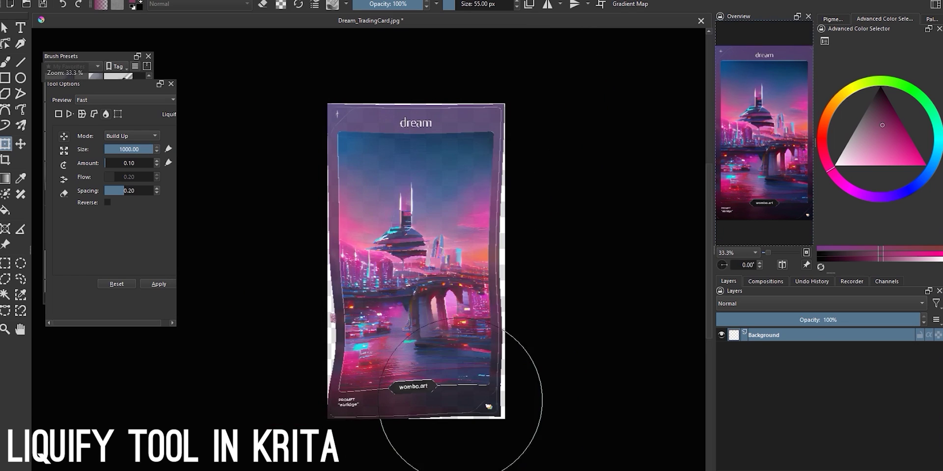
scroll(445, 252, up, 1)
click(159, 284)
mouse_move(137, 84)
mouse_down()
mouse_move(136, 273)
mouse_move(120, 366)
mouse_up()
key(ctrl+z)
Select the v) Distort Move preset with the freehand brush and set its size to about 427 px.
scroll(129, 229, down, 3)
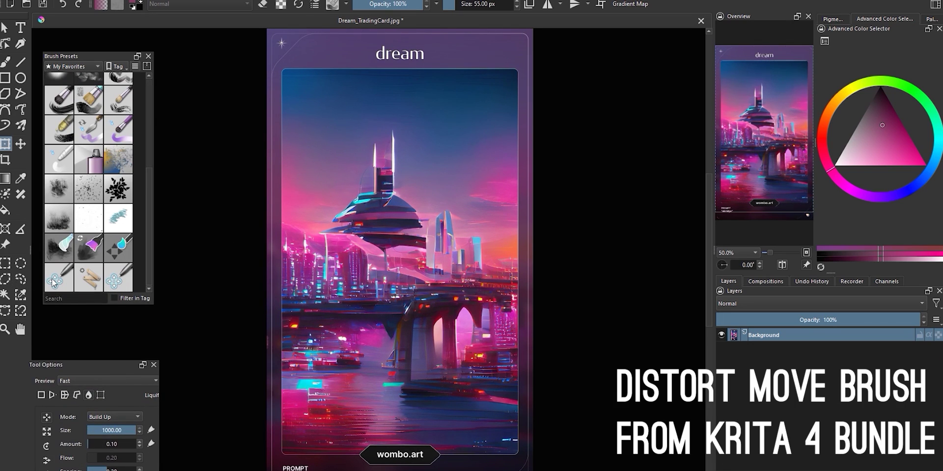
click(51, 278)
click(127, 276)
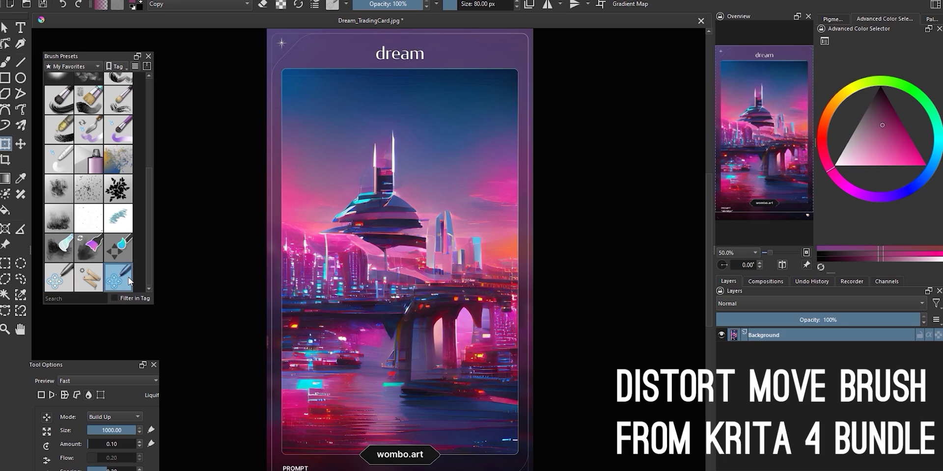
mouse_move(122, 278)
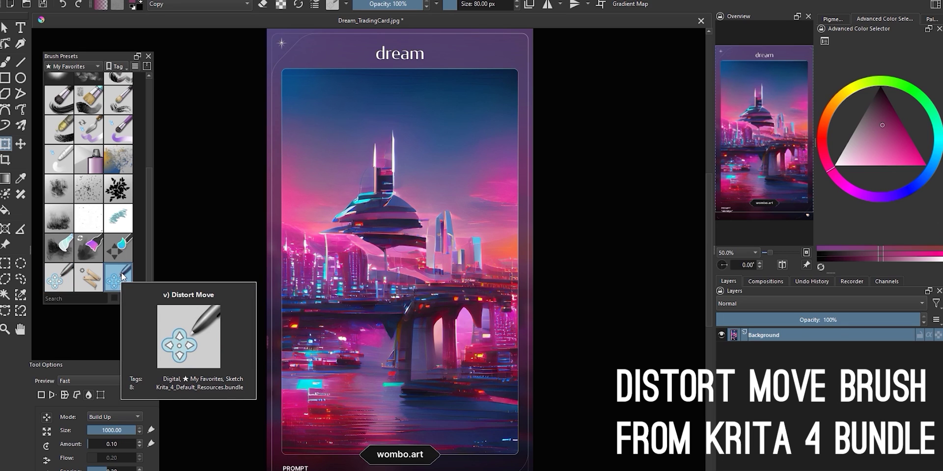
key(b)
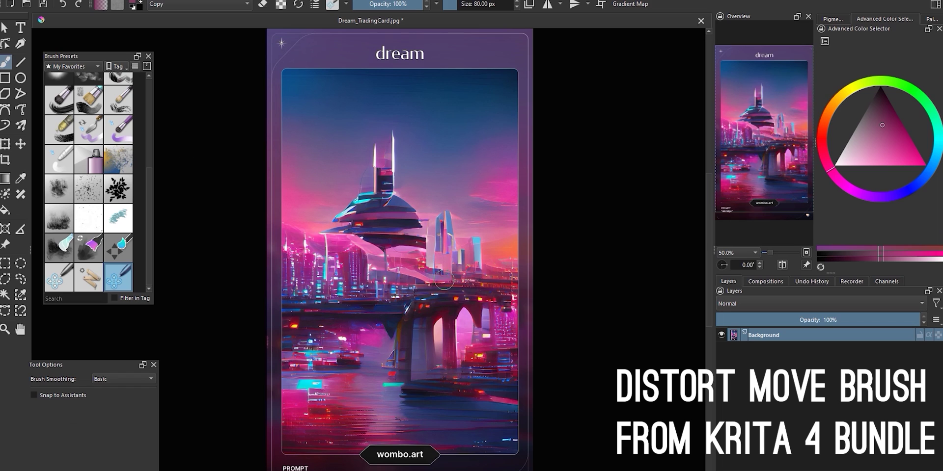
click(466, 3)
Push the tower, buildings, bridge and card borders out of shape with long Distort Move strokes.
drag(407, 148, 382, 160)
drag(360, 221, 371, 221)
drag(417, 270, 385, 225)
drag(373, 338, 409, 332)
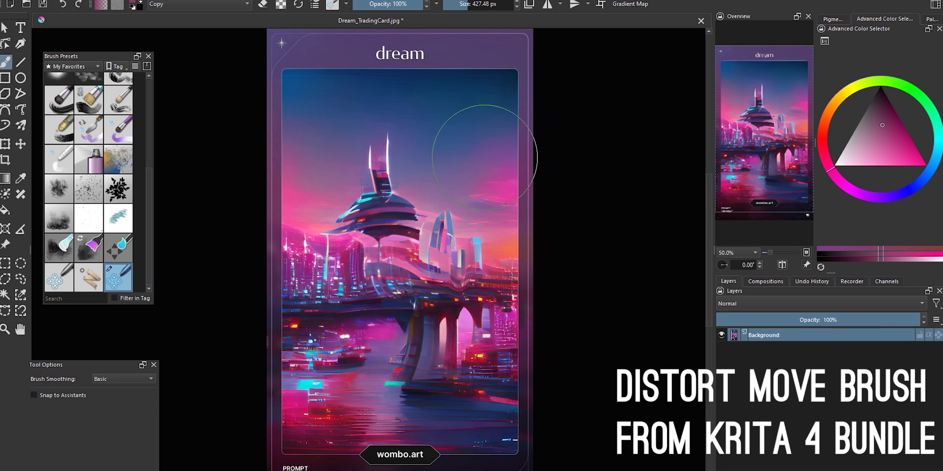
drag(454, 215, 437, 228)
drag(469, 165, 564, 153)
mouse_move(593, 101)
mouse_down()
mouse_move(481, 108)
mouse_move(243, 199)
mouse_move(373, 236)
mouse_move(333, 186)
mouse_move(338, 352)
mouse_move(432, 383)
mouse_up()
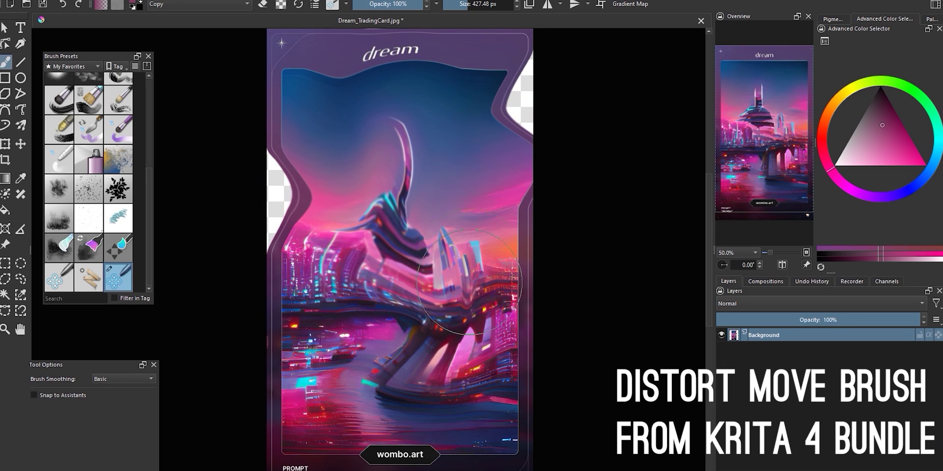
drag(472, 261, 389, 168)
Reselect the Distort Move preset and distort the sky, the dream title and the card's left side.
click(82, 221)
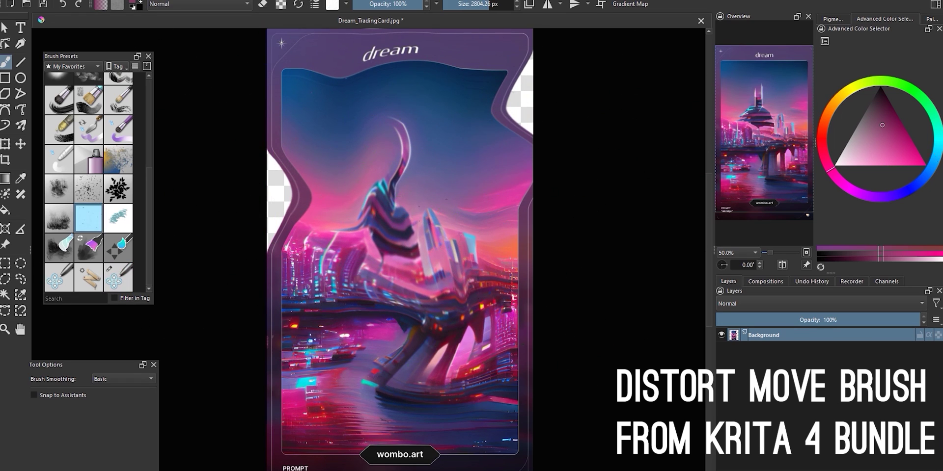
click(118, 277)
mouse_move(351, 115)
mouse_down()
mouse_move(390, 82)
mouse_move(462, 133)
mouse_up()
drag(405, 45, 393, 15)
mouse_move(283, 322)
mouse_down()
mouse_move(455, 469)
mouse_move(334, 275)
mouse_move(275, 408)
mouse_up()
drag(371, 205, 272, 206)
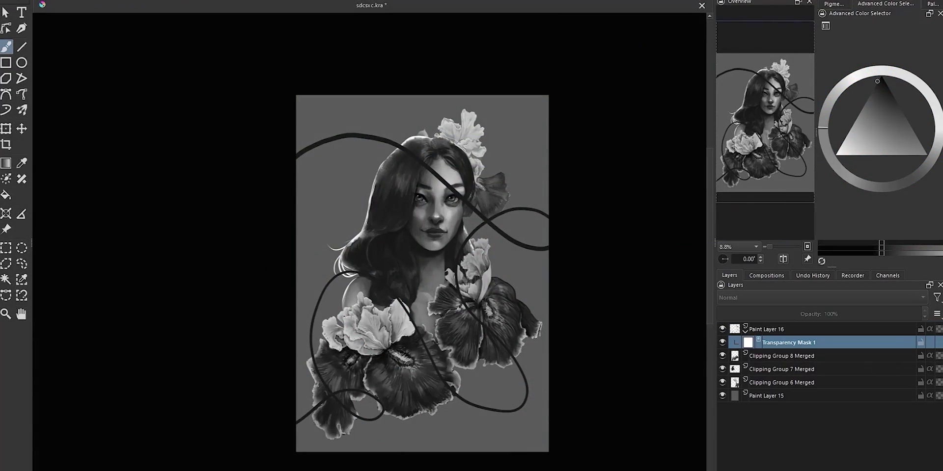
Paint on Transparency Mask 1 in sdcsxc.kra to hide the curved line where it crosses the hair, face and flowers.
drag(444, 181, 460, 200)
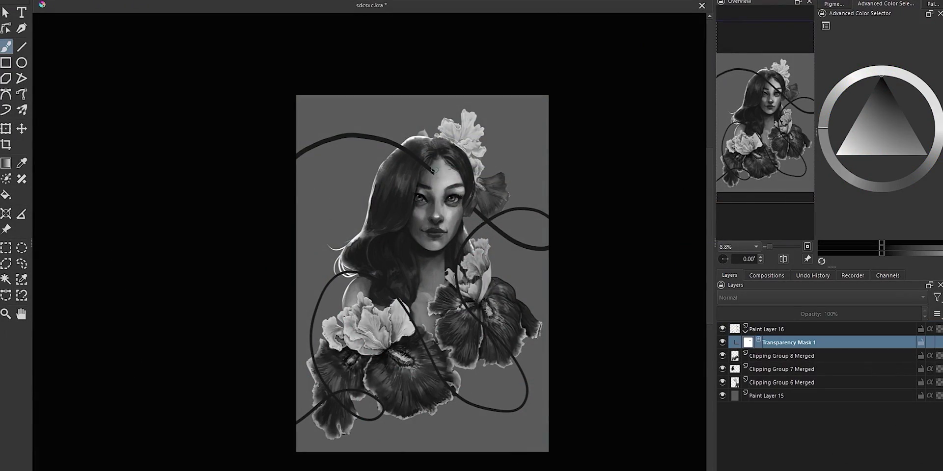
drag(422, 339, 455, 390)
drag(344, 408, 356, 416)
key(x)
drag(315, 410, 338, 393)
key(x)
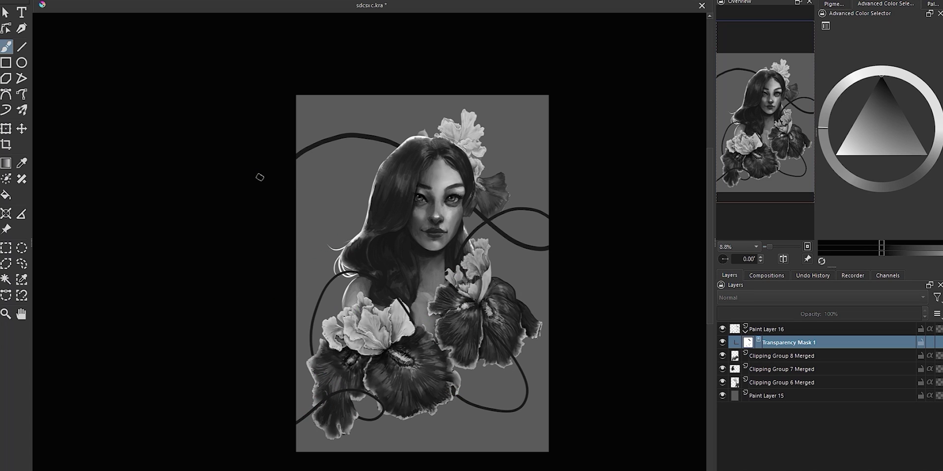
key(x)
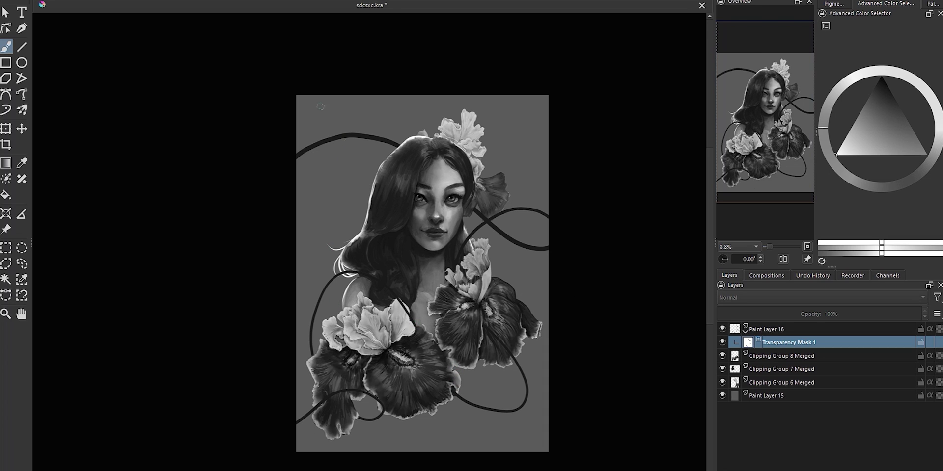
Merge Transparency Mask 1 into Paint Layer 16 and lock the alpha of the resulting layer.
right_click(778, 328)
click(797, 205)
click(938, 329)
Shade the curved line's loop to the right of the neck with tones sampled from the painting.
mouse_move(544, 249)
mouse_down()
mouse_move(486, 218)
mouse_move(541, 249)
mouse_up()
ctrl+click(491, 230)
ctrl+click(491, 227)
ctrl+click(516, 211)
key([)
ctrl+click(486, 217)
mouse_move(468, 238)
mouse_down()
mouse_move(499, 215)
mouse_move(462, 250)
mouse_up()
Paint lighter and darker tones along the curved line's loop below the right-hand iris.
key(x)
key(])
mouse_move(459, 396)
mouse_down()
mouse_move(506, 411)
mouse_move(524, 401)
mouse_up()
key(x)
ctrl+click(479, 406)
drag(494, 335, 519, 366)
Shade the remaining curved line sections at the left shoulder, the lower-left curl and the upper-left arc with sampled tones.
ctrl+click(331, 280)
drag(333, 278, 372, 275)
ctrl+click(473, 400)
mouse_move(364, 391)
mouse_down()
mouse_move(328, 396)
mouse_move(336, 392)
mouse_move(301, 418)
mouse_up()
key(x)
key(x)
drag(384, 139, 301, 154)
ctrl+click(398, 145)
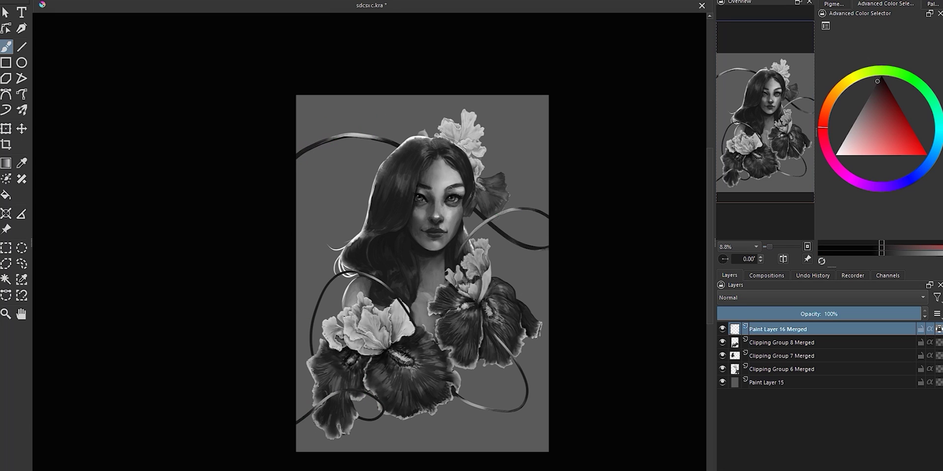
Lighten the gray background on Paint Layer 15 with the HSV adjustment filter.
click(770, 383)
key(ctrl+u)
drag(302, 85, 386, 86)
mouse_move(344, 7)
mouse_down()
mouse_move(856, 8)
mouse_move(800, 3)
mouse_up()
mouse_move(840, 80)
mouse_down()
mouse_move(619, 81)
mouse_move(795, 78)
mouse_up()
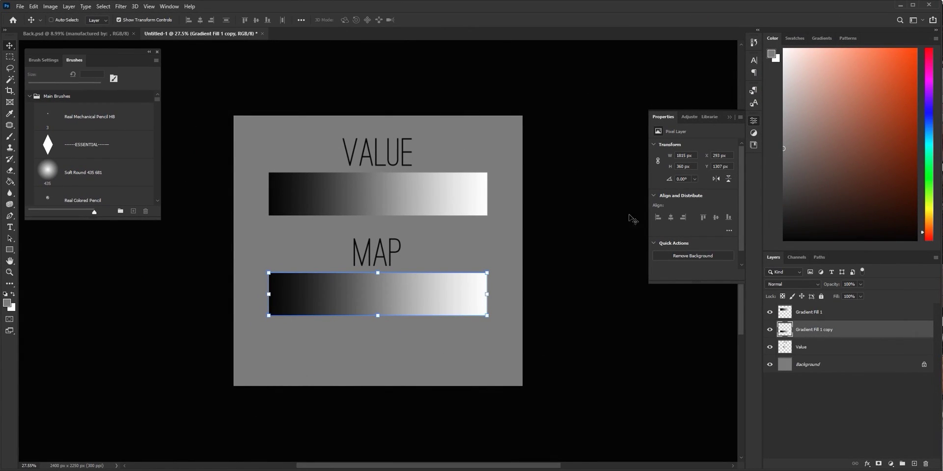
Switch to Photoshop, add a Gradient Map clipped to Gradient Fill 1 copy, and apply the Purple_03 preset.
click(890, 464)
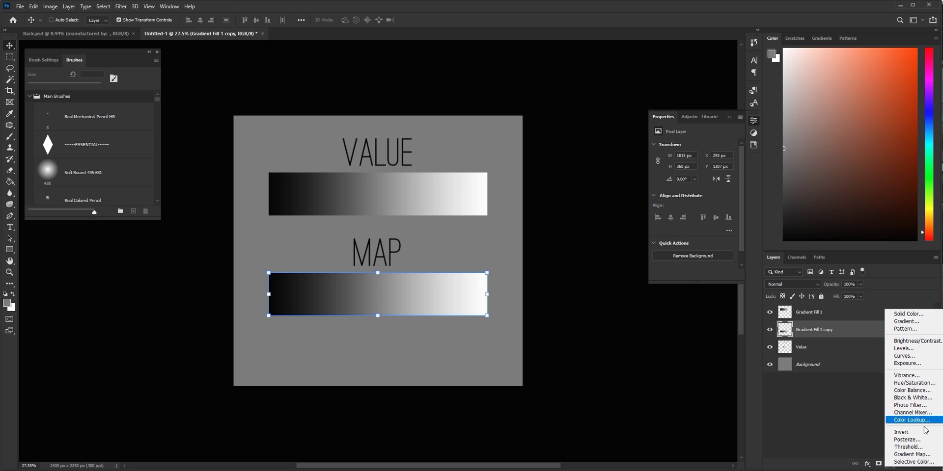
click(913, 455)
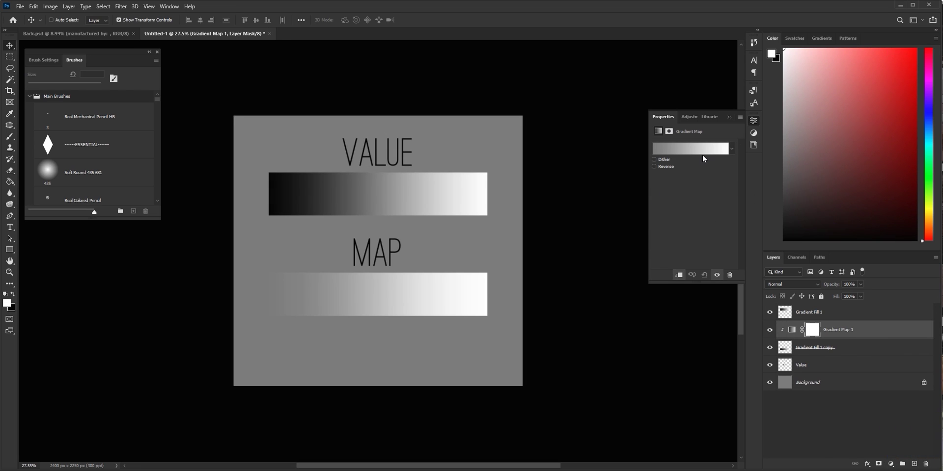
click(703, 150)
drag(682, 245, 619, 74)
click(548, 125)
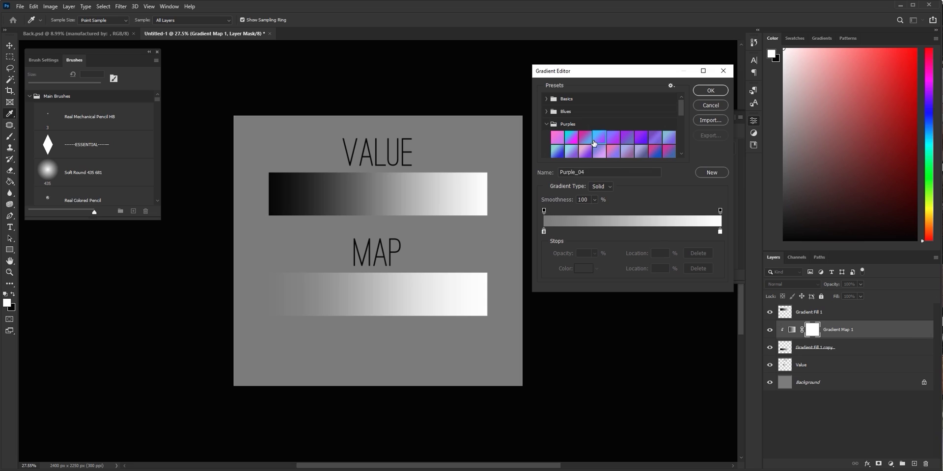
click(594, 142)
click(582, 137)
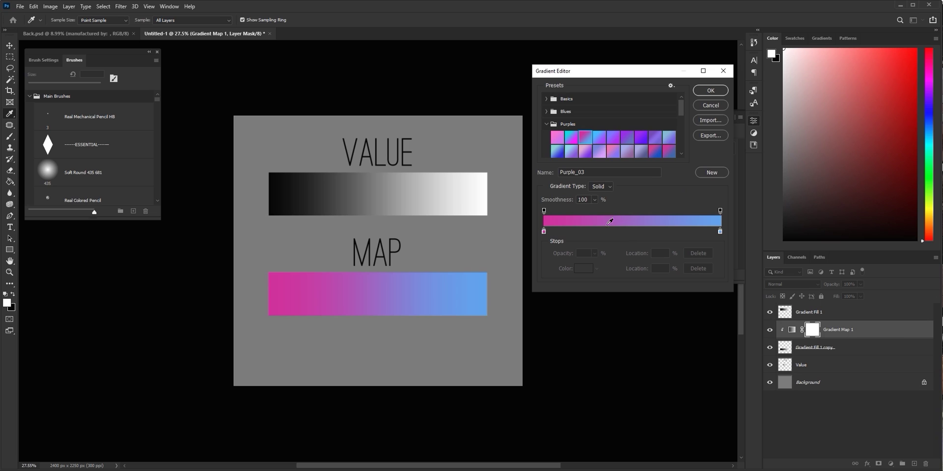
Add a color stop at 48% in the gradient, set it to ff4806, and accept the gradient.
click(628, 233)
click(587, 270)
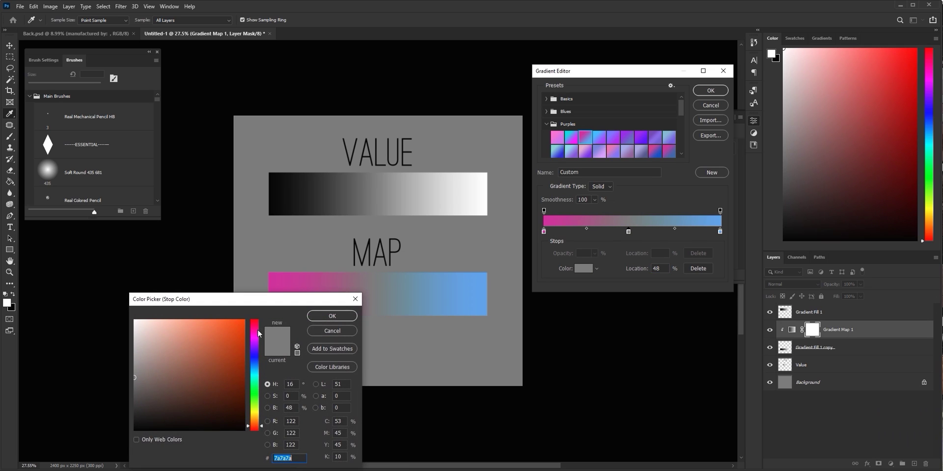
text(ff4806)
click(339, 315)
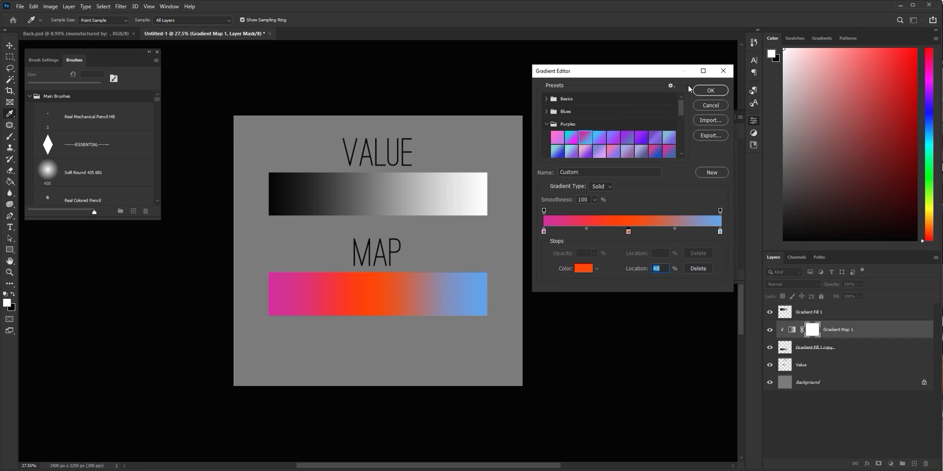
click(703, 90)
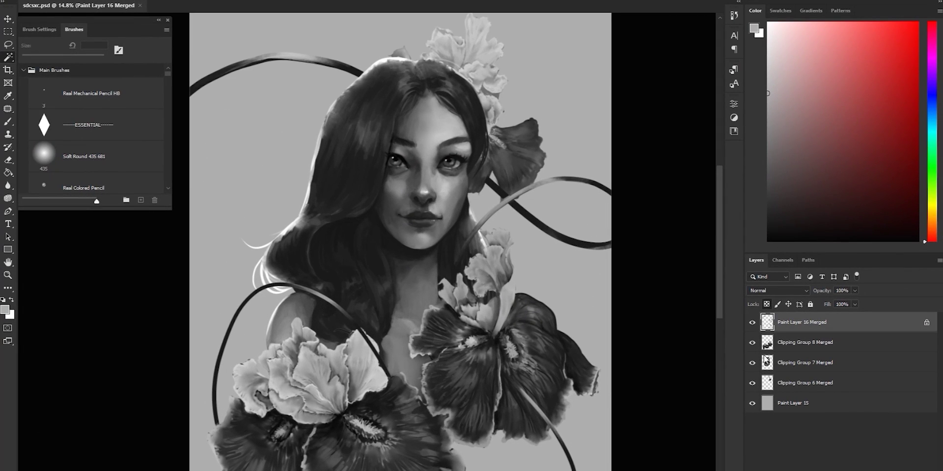
Add a Gradient Map adjustment above Clipping Group 7 Merged in sdcsxc.psd and clip it to that layer.
click(827, 367)
click(887, 470)
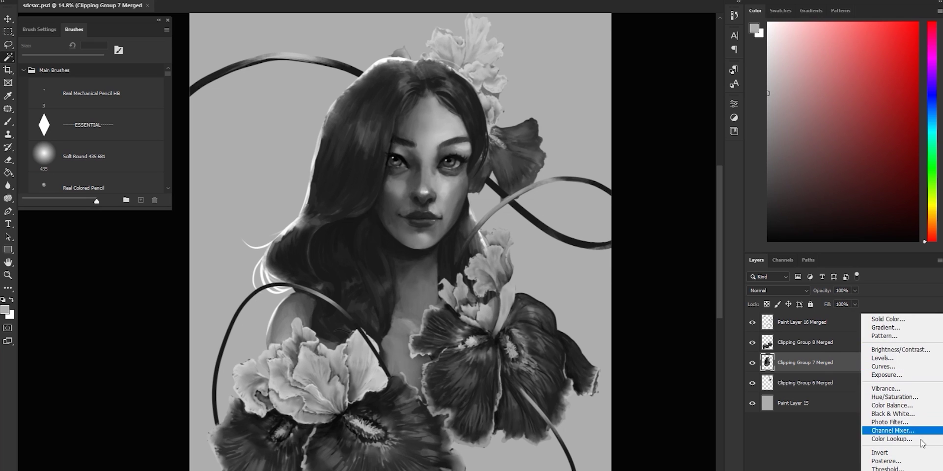
click(904, 470)
alt+click(854, 374)
Edit the portrait's gradient map and apply the pink-to-peach preset from the Oranges group after trying several others.
scroll(366, 86, up, 3)
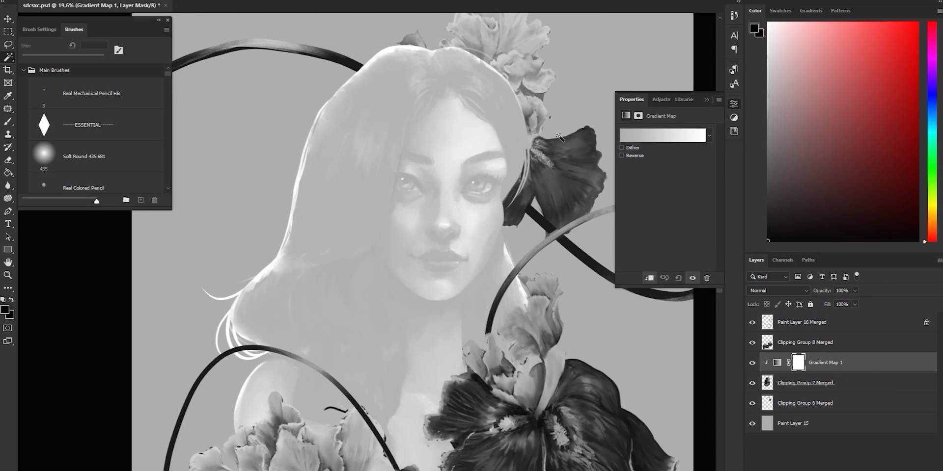
scroll(505, 186, down, 1)
click(625, 139)
scroll(417, 96, down, 2)
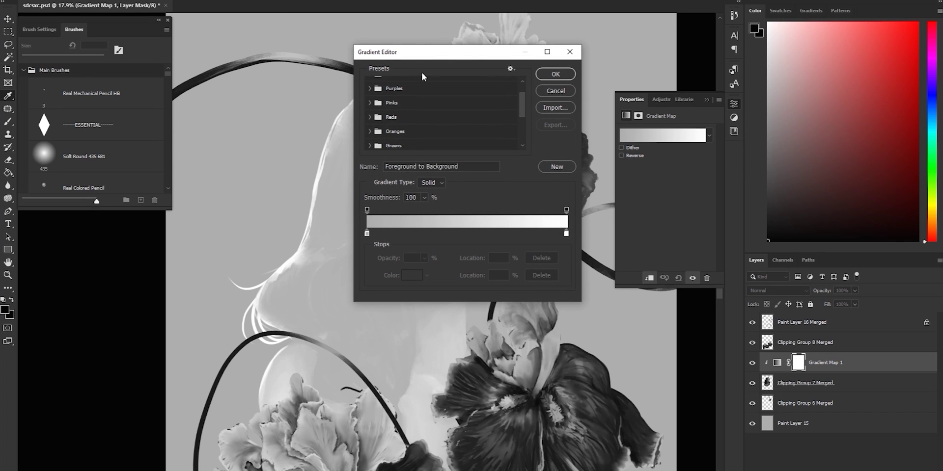
click(371, 131)
drag(414, 54, 614, 42)
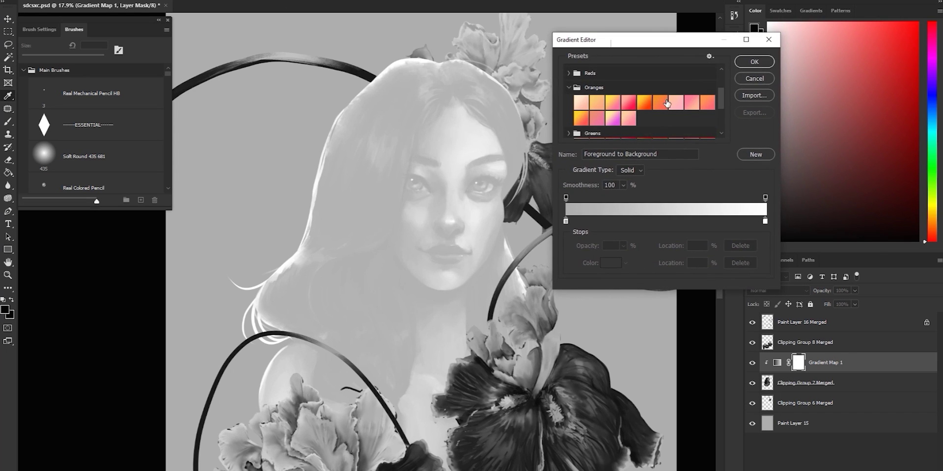
click(656, 103)
click(622, 119)
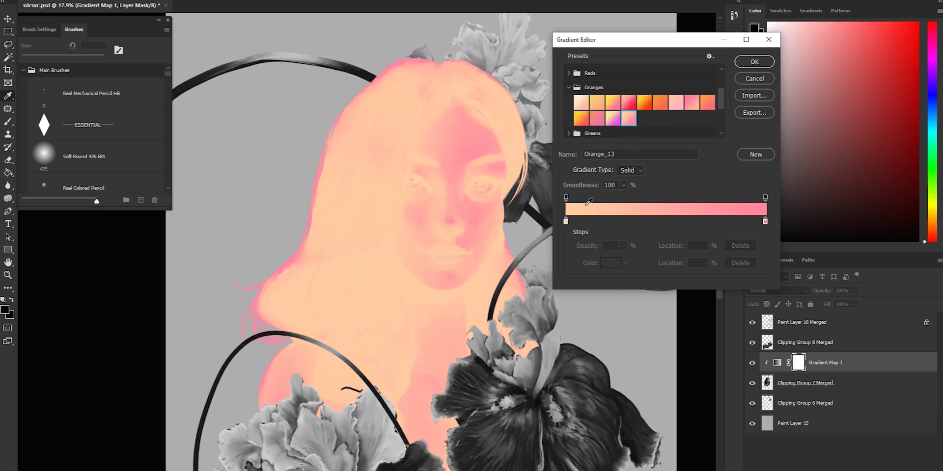
click(591, 103)
click(629, 102)
click(692, 102)
Recolor the gradient's 100% stop to a pale cream tone.
click(765, 221)
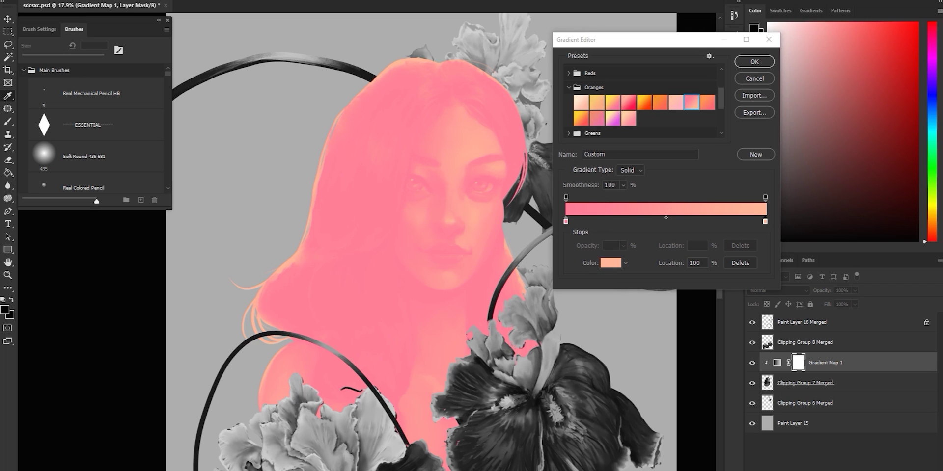
click(611, 262)
drag(289, 156, 273, 149)
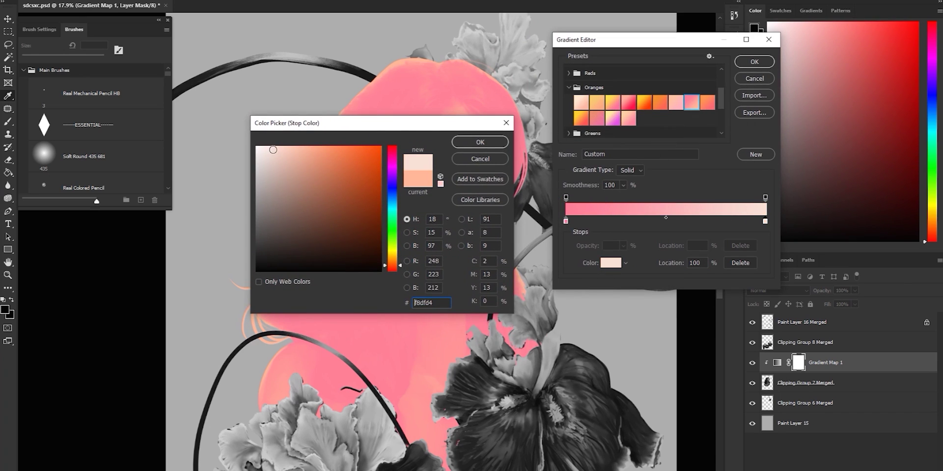
click(394, 262)
click(478, 142)
Set the gradient's 0% stop to the very dark brown 321300.
click(566, 222)
click(610, 262)
drag(390, 252, 394, 266)
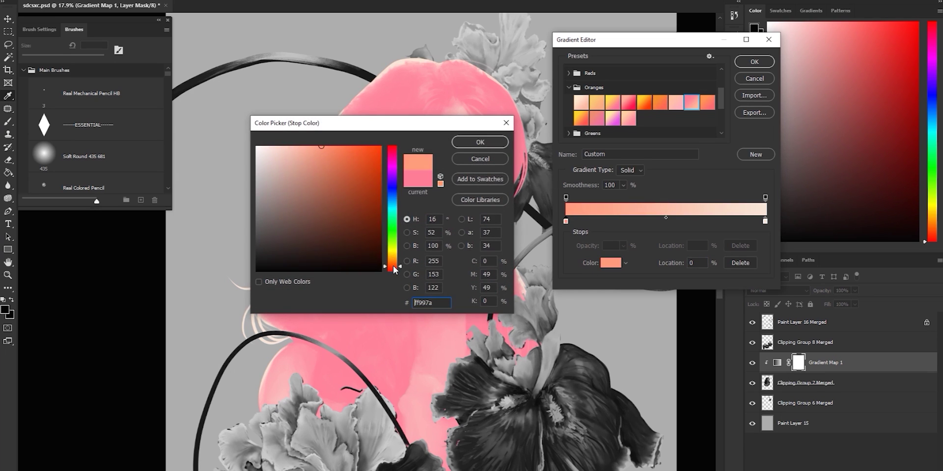
click(356, 225)
click(325, 238)
click(393, 264)
click(349, 227)
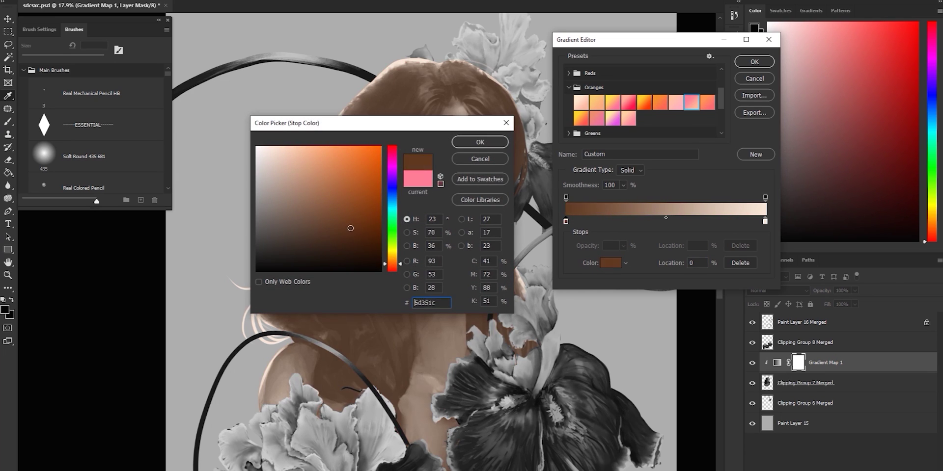
drag(378, 129, 196, 62)
drag(193, 180, 200, 181)
click(296, 76)
Add a gradient stop at 47% and give it a warm tan skin color.
double_click(659, 221)
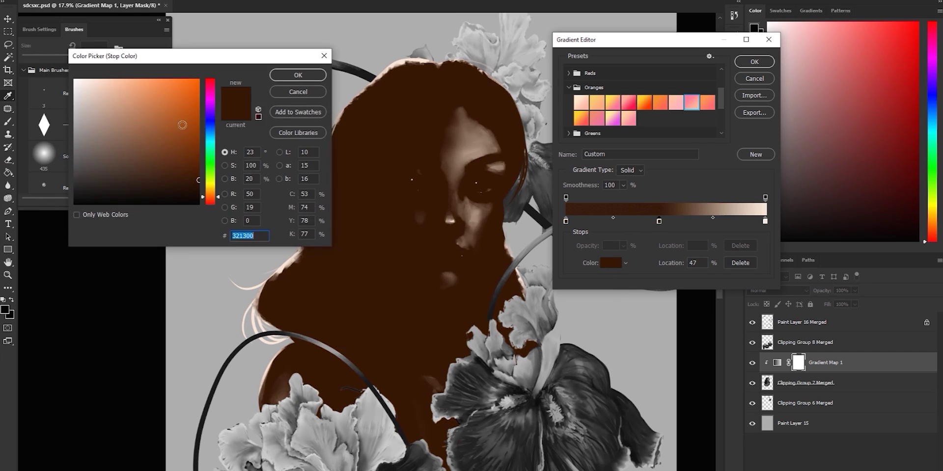
click(138, 124)
drag(219, 196, 219, 194)
click(144, 120)
click(296, 76)
Move the dark brown stop to 20% and add a near-black stop at the gradient's 0% end.
drag(566, 221, 604, 221)
double_click(566, 222)
click(188, 198)
click(298, 75)
Recolor the gradient's 20% stop to a richer reddish brown.
click(607, 264)
click(180, 173)
drag(180, 173, 177, 174)
click(298, 74)
Save the edited gradient as a preset named Umber Underpainting and accept it for the gradient map.
click(660, 155)
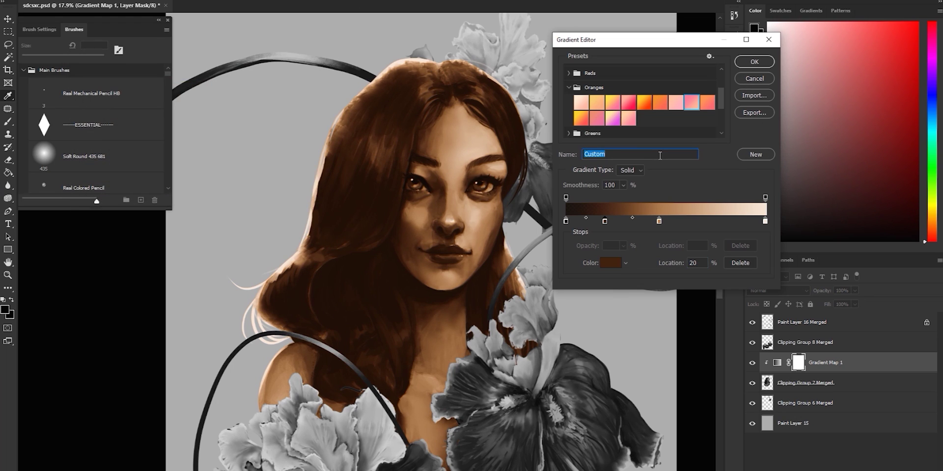
click(756, 154)
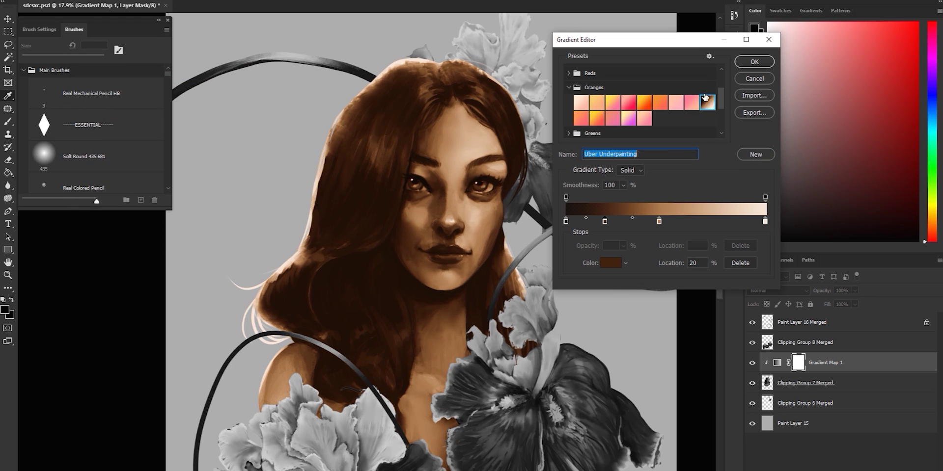
right_click(708, 104)
click(732, 140)
click(427, 170)
click(589, 154)
text(m)
click(746, 155)
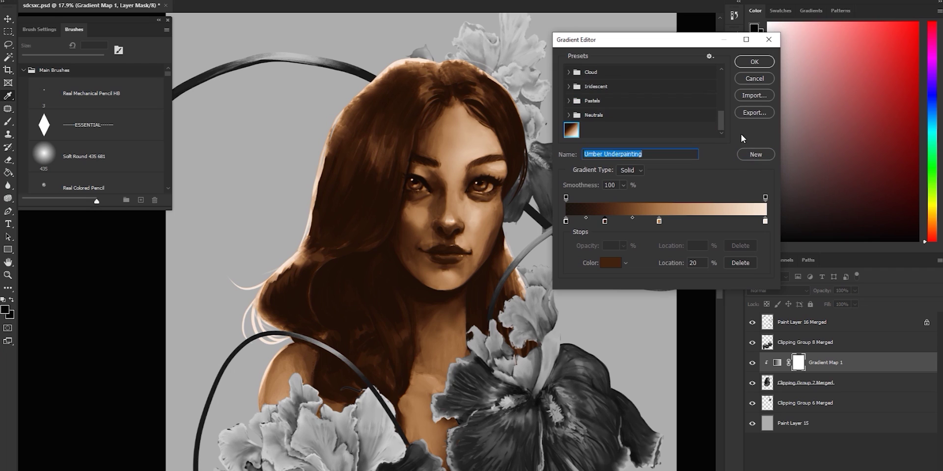
click(755, 61)
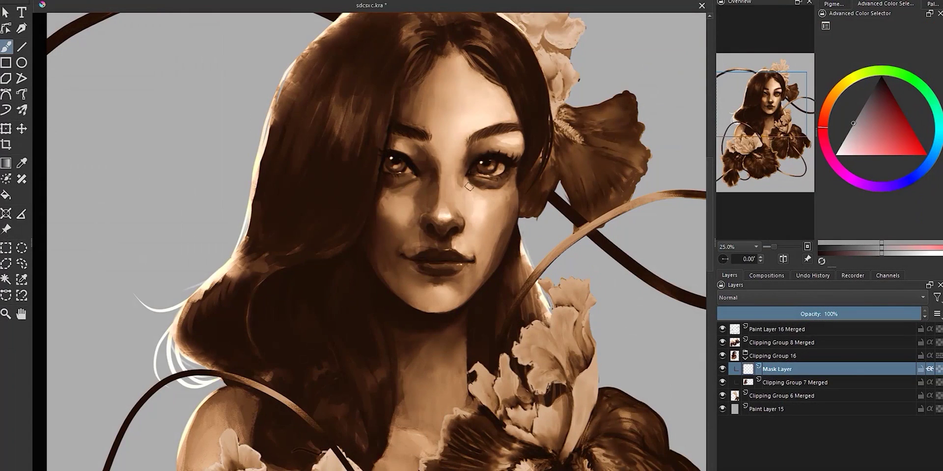
In Krita, paint pale cool highlights on the Mask Layer over the forehead, cheeks, eyes, lips and chin.
mouse_move(469, 187)
mouse_down()
mouse_move(477, 207)
mouse_move(477, 175)
mouse_move(474, 232)
mouse_move(456, 192)
mouse_move(480, 157)
mouse_move(515, 140)
mouse_move(438, 147)
mouse_move(439, 134)
mouse_move(491, 121)
mouse_move(448, 100)
mouse_up()
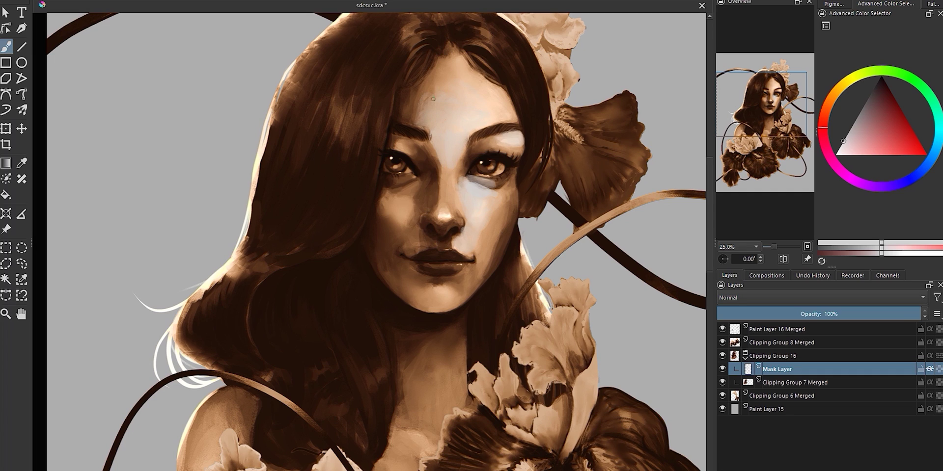
drag(396, 209, 407, 202)
mouse_move(425, 285)
mouse_down()
mouse_move(449, 299)
mouse_move(403, 294)
mouse_up()
drag(481, 167, 493, 169)
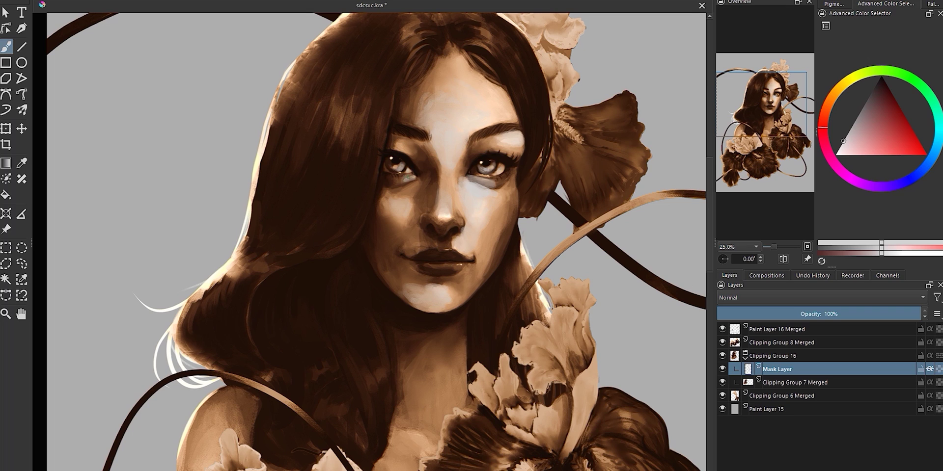
drag(436, 267, 455, 267)
key(bracketright)
drag(497, 204, 485, 255)
mouse_move(422, 249)
mouse_down()
mouse_move(382, 213)
mouse_move(391, 236)
mouse_up()
key(ctrl+z)
Brush lighter tones over the neck and the outer edge of the hair on the Mask Layer.
drag(421, 376, 426, 313)
mouse_move(464, 305)
mouse_down()
mouse_move(457, 339)
mouse_move(412, 343)
mouse_up()
drag(429, 385, 398, 338)
drag(383, 368, 363, 412)
drag(393, 354, 364, 408)
drag(174, 351, 189, 321)
drag(276, 147, 253, 346)
Paint pale gray shine strokes on the crown and side locks of the hair, adjusting the brush size between areas.
key(bracketright)
drag(366, 108, 361, 131)
drag(309, 211, 302, 241)
drag(270, 181, 246, 211)
key(bracketleft)
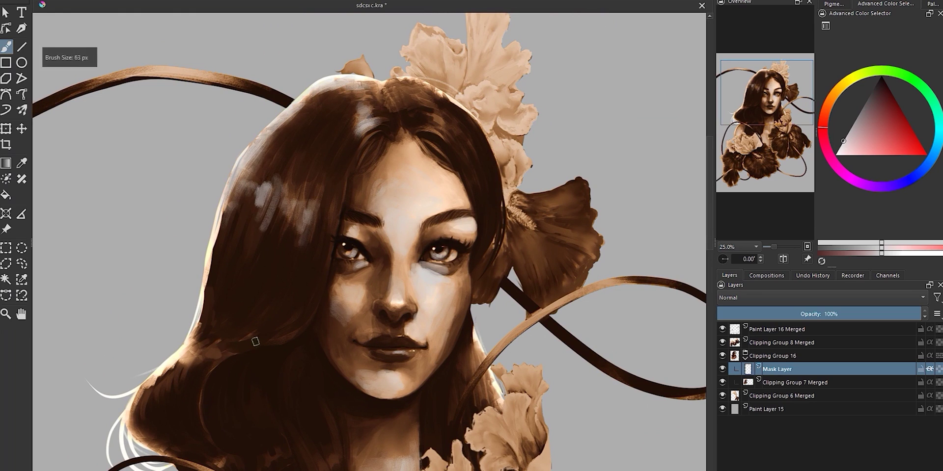
drag(230, 352, 202, 366)
drag(425, 100, 439, 128)
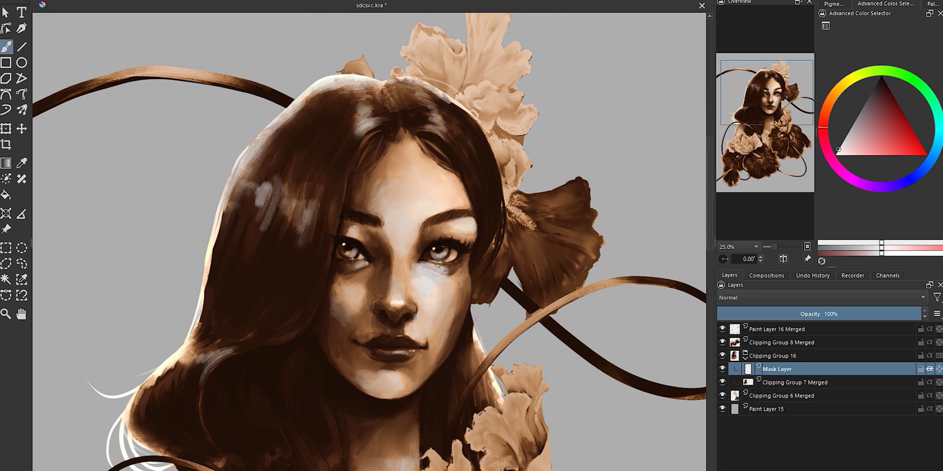
key(minus)
key(plus)
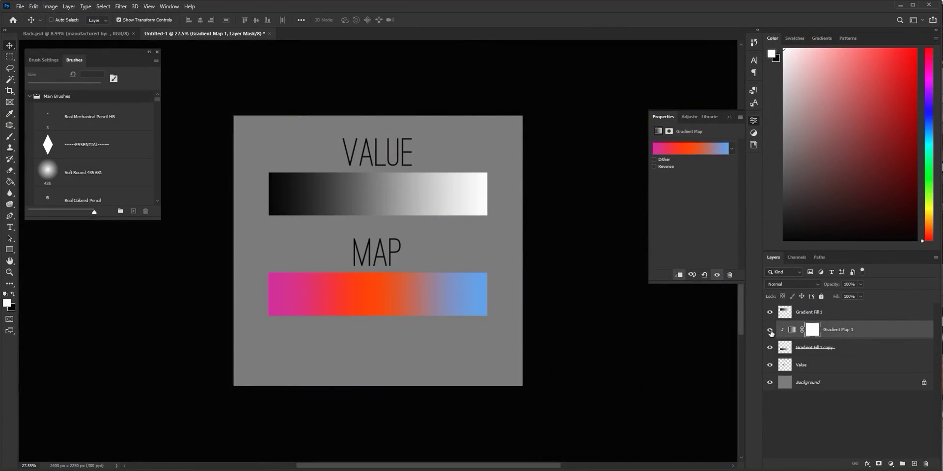
In Photoshop, toggle the visibility of Gradient Map 1 to compare the MAP bar with and without its colors.
click(770, 330)
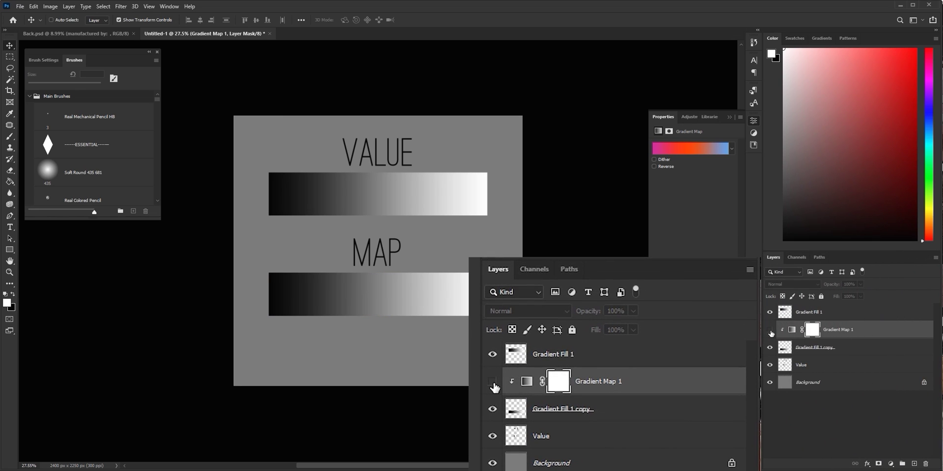
click(770, 330)
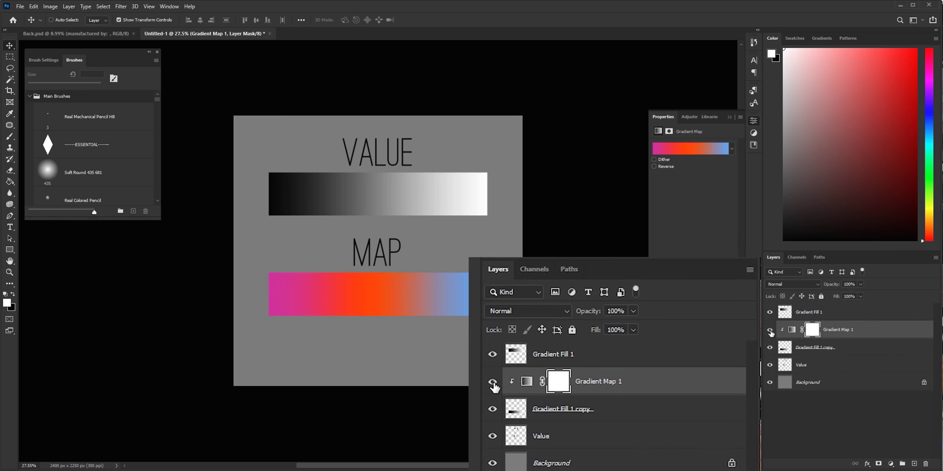
click(770, 330)
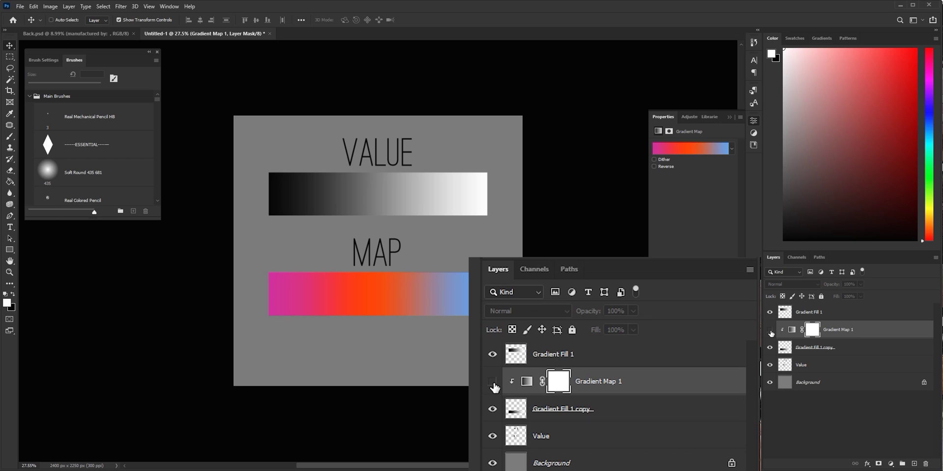
click(770, 331)
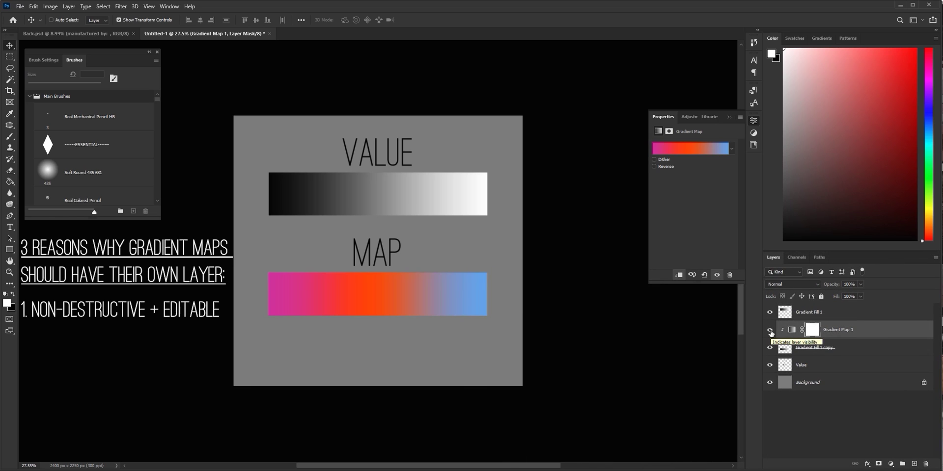
Delete the Gradient Map 1 adjustment layer and undo the deletion.
click(813, 330)
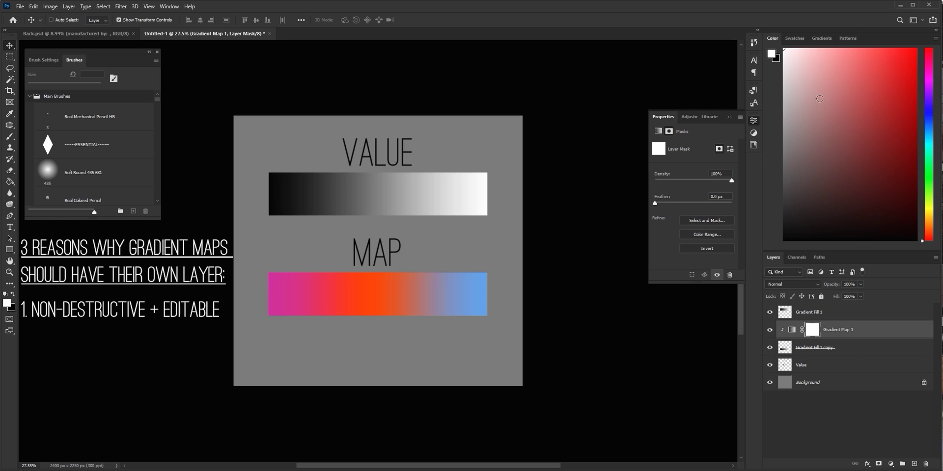
click(790, 333)
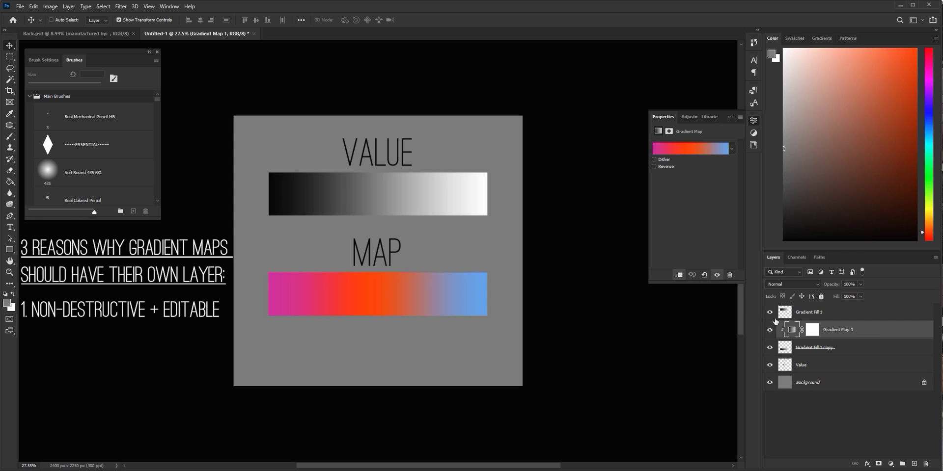
click(928, 465)
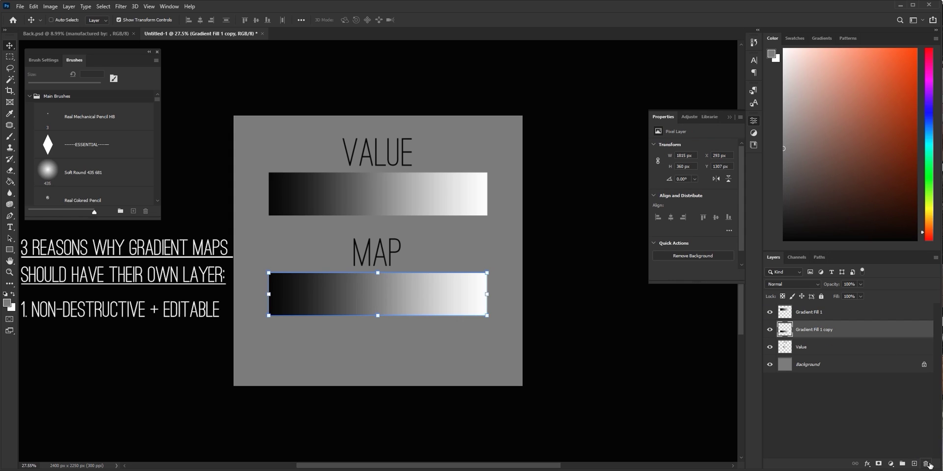
key(ctrl+z)
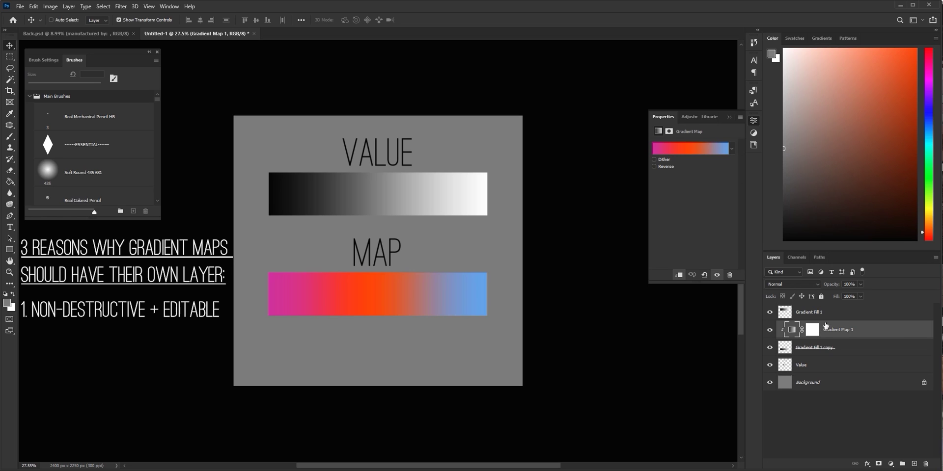
Edit Gradient Map 1 and recolor its 48% stop to bright green.
click(679, 148)
click(628, 231)
click(583, 268)
click(254, 391)
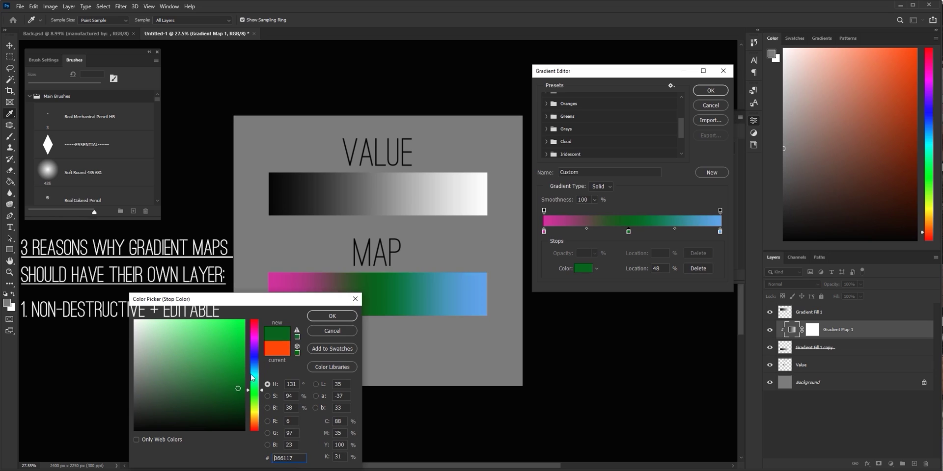
click(332, 316)
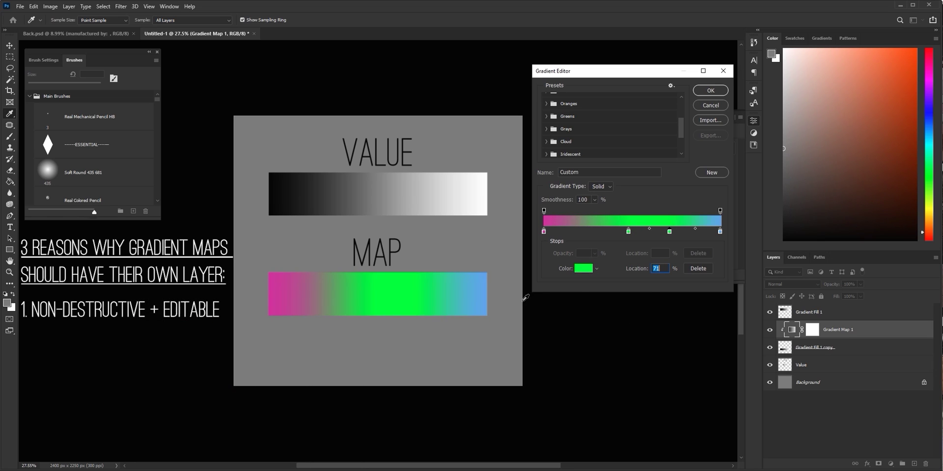
Give the gradient's 71% stop a light gray color and apply the edited gradient to the MAP bar.
click(584, 272)
click(135, 343)
key(Return)
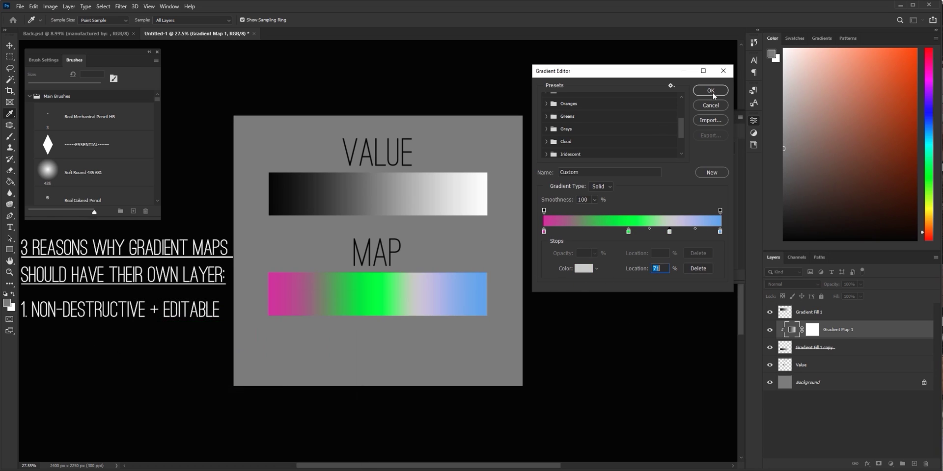
key(Return)
click(770, 330)
click(769, 330)
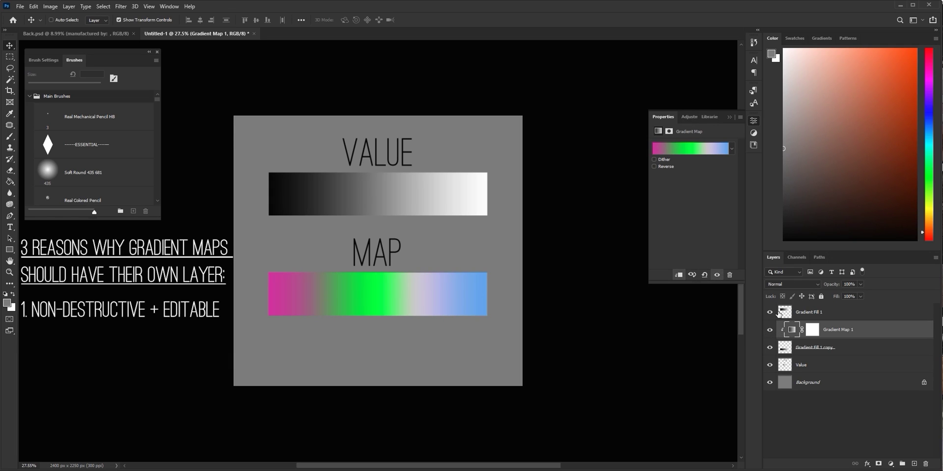
Try Linear Light and other blending modes on Gradient Map 1 and finish with Exclusion.
click(780, 283)
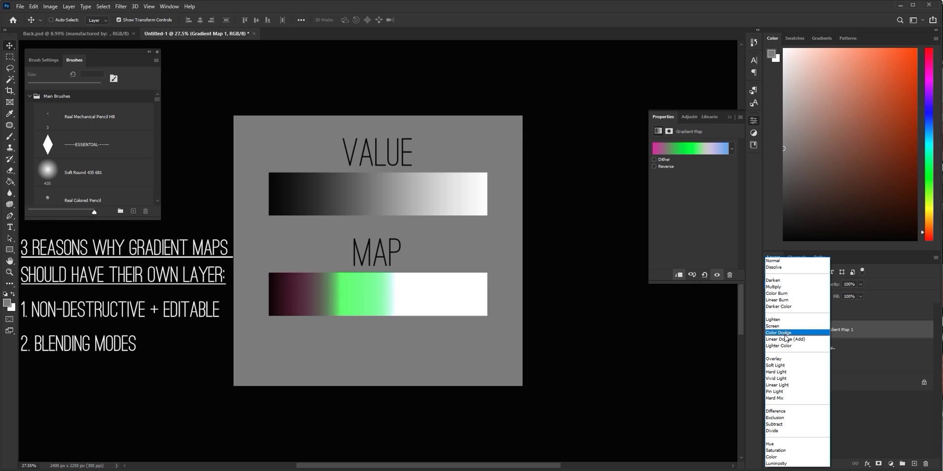
click(786, 385)
click(797, 284)
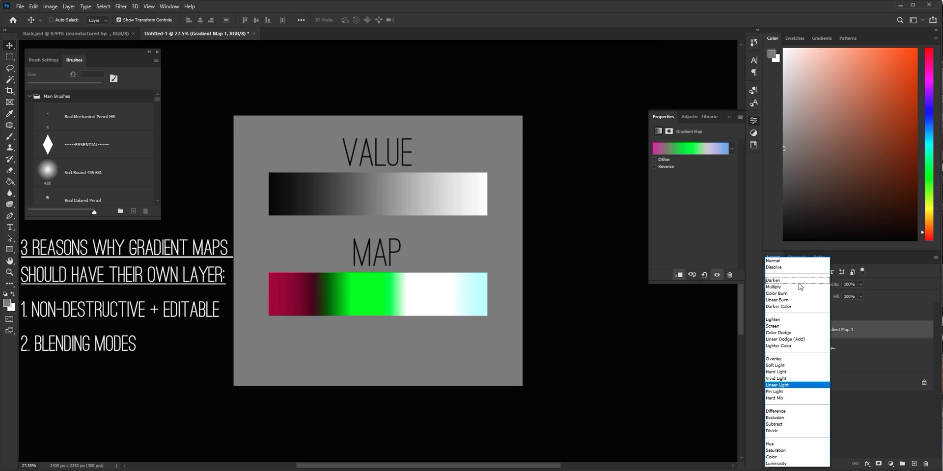
click(795, 326)
click(795, 284)
click(794, 287)
click(793, 284)
click(793, 279)
click(793, 281)
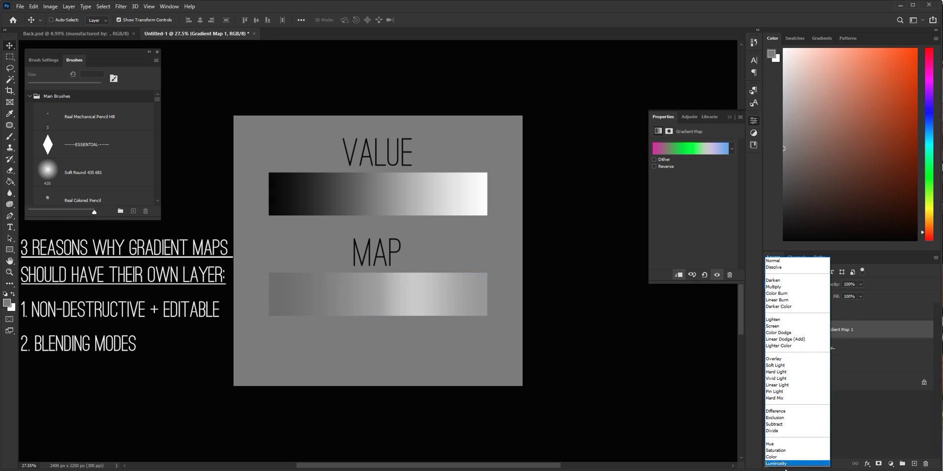
click(794, 419)
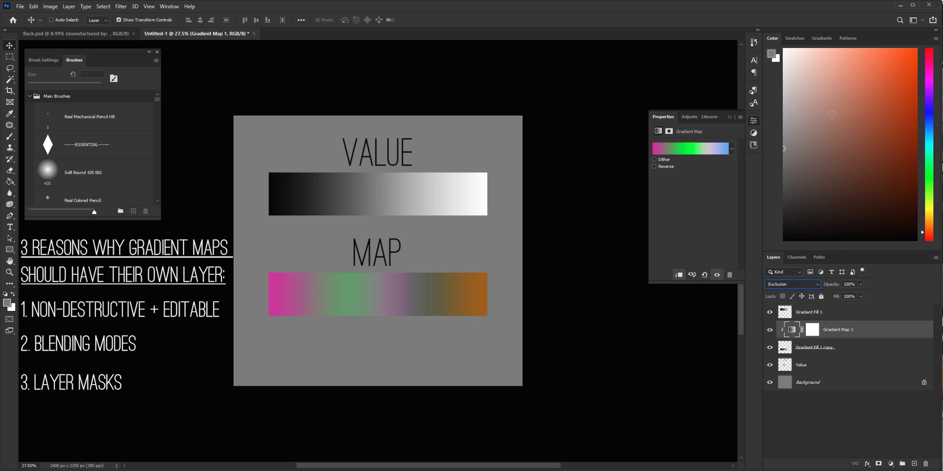
Paint black on Gradient Map 1's mask with the Soft Round 435 brush to hide most of its effect.
click(58, 172)
click(816, 330)
key(x)
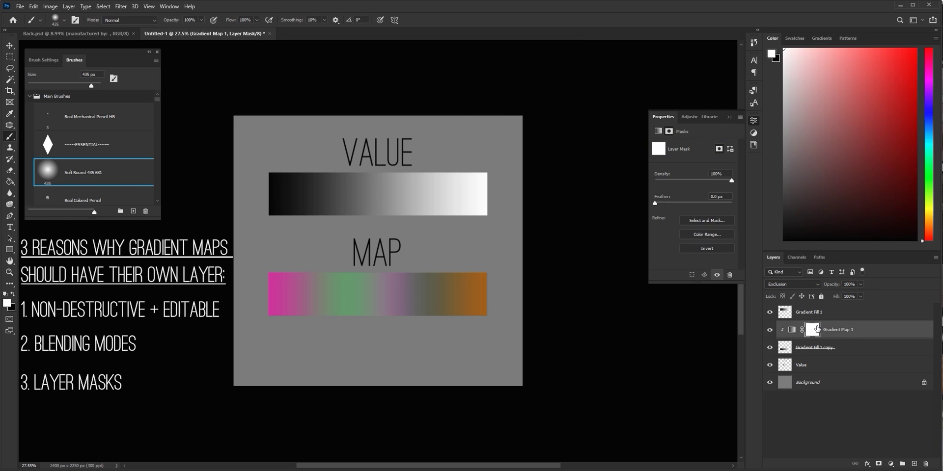
key(x)
drag(374, 290, 581, 265)
key(x)
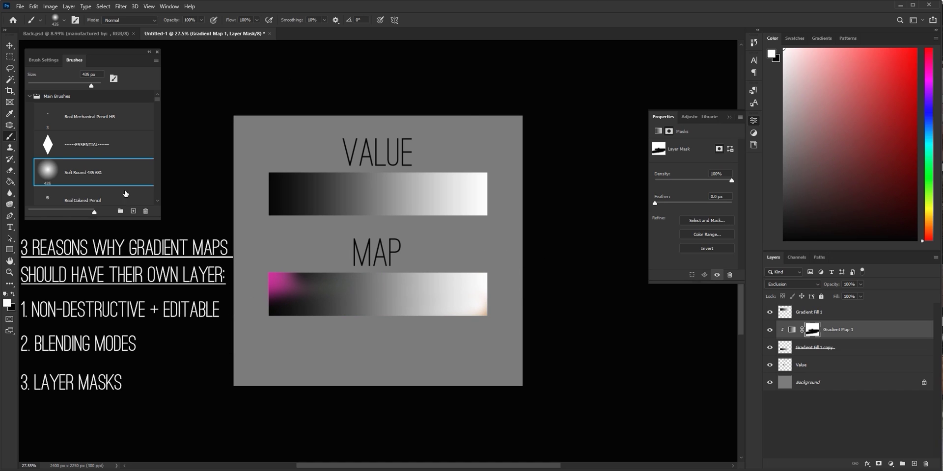
Paint white strokes on the mask with the diamond-shaped ESSENTIAL brush to restore parts of the mapped color.
click(93, 145)
drag(274, 293, 342, 279)
drag(346, 328, 441, 278)
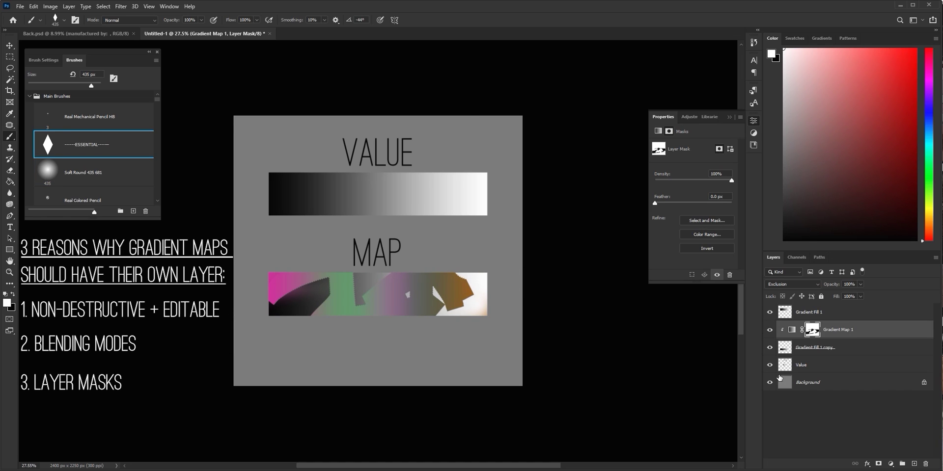
Delete Gradient Map 1's layer mask, add a new one and brush black across the MAP bar.
right_click(807, 334)
click(839, 352)
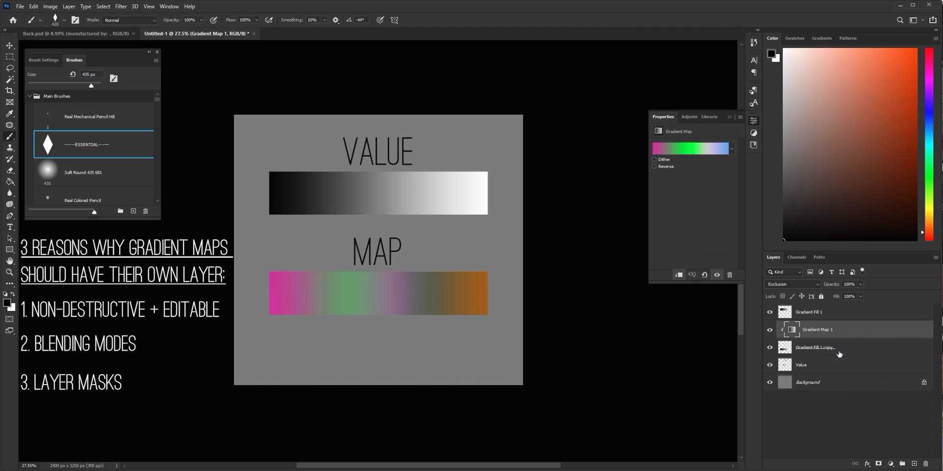
click(878, 463)
mouse_move(401, 245)
mouse_down()
mouse_move(315, 287)
mouse_move(381, 302)
mouse_move(346, 291)
mouse_up()
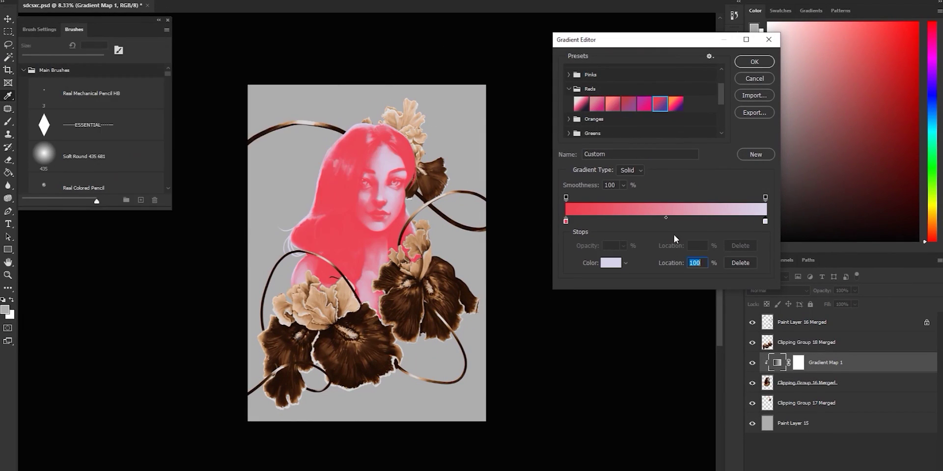
In the portrait's gradient map, slide the red start stop toward the middle and add a pink stop beyond it.
double_click(566, 221)
click(298, 75)
drag(566, 222, 646, 221)
double_click(687, 222)
click(112, 98)
click(298, 75)
Give a middle stop an orange-tan color and spread the stops out, placing the darkest one at 23%.
double_click(631, 221)
click(149, 107)
click(298, 75)
drag(686, 222, 716, 221)
drag(609, 221, 613, 221)
Set the gradient's 23% stop to the muted red aa5a4d.
double_click(612, 222)
drag(211, 102, 211, 201)
click(142, 121)
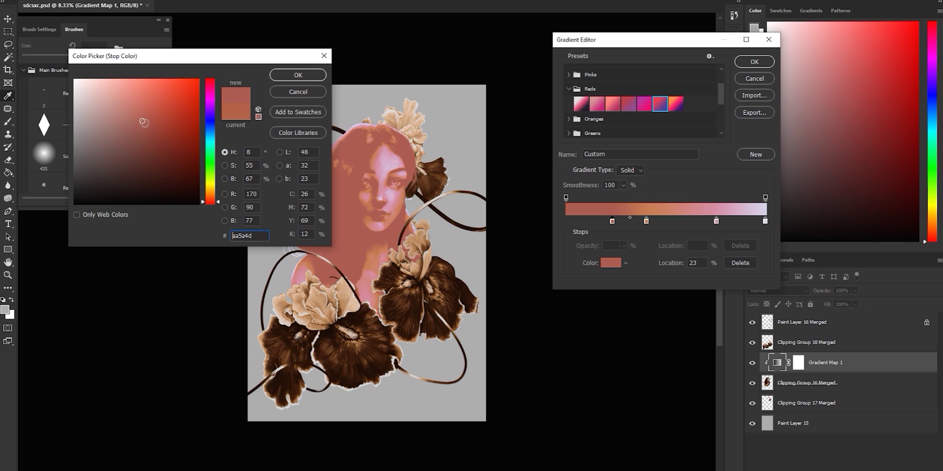
click(298, 75)
Shift the pink stop near the light end of the gradient to a redder hue.
double_click(716, 222)
click(211, 82)
click(298, 75)
Add a stop close to the gradient's dark start and give it a dark muted blue color.
double_click(570, 222)
click(211, 129)
click(174, 141)
click(299, 75)
double_click(570, 222)
click(112, 157)
click(298, 75)
Shift the middle tan stop's hue to orange and recolor the 23% stop to a muted mauve.
double_click(646, 221)
click(211, 198)
click(298, 75)
double_click(613, 221)
click(125, 136)
click(133, 137)
click(212, 91)
click(298, 75)
Recolor the lavender end stop to pale pink, move it inward and nudge the orange stop toward it.
double_click(765, 221)
click(211, 88)
click(101, 81)
click(298, 75)
drag(766, 222, 740, 222)
drag(647, 222, 651, 221)
Add a stop between the orange and pink stops and give it a soft orange-tan color.
double_click(677, 222)
click(210, 102)
click(128, 116)
click(211, 196)
click(125, 119)
click(137, 100)
click(298, 75)
Shift the 23% stop's hue to rose and the stop nearest the dark start to red.
double_click(612, 221)
click(214, 82)
click(298, 76)
double_click(570, 221)
click(215, 78)
click(298, 75)
Shift the 23% stop's hue to purple and the middle orange stop's hue toward red.
double_click(613, 222)
click(211, 101)
click(298, 75)
double_click(651, 221)
click(211, 201)
click(298, 75)
Make the soft orange-tan stop brighter and more saturated, and slide the three middle stops toward the dark end.
double_click(677, 221)
click(152, 90)
click(298, 75)
drag(651, 221, 640, 221)
drag(678, 221, 674, 221)
drag(716, 222, 707, 222)
Pick a light, soft tone for the pink stop near the gradient's light end.
click(607, 264)
click(120, 88)
click(299, 75)
Move the reddish-orange stop back toward the light end, adjust its color and apply the gradient to the portrait.
drag(640, 221, 649, 222)
click(608, 263)
click(141, 116)
click(298, 75)
click(755, 61)
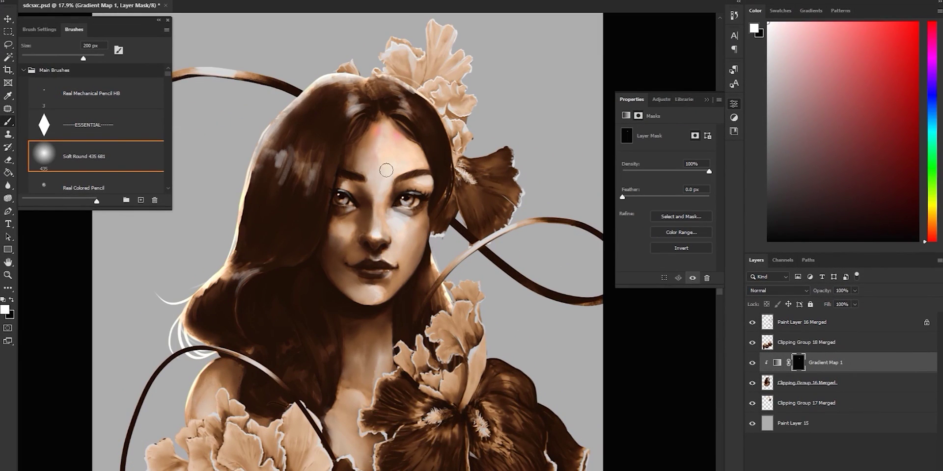
Choose the Pressure opacity brush, paint white on the Gradient Map 1 mask over the forehead and face, and undo the last stroke.
scroll(93, 132, down, 5)
click(93, 133)
scroll(88, 98, up, 4)
click(88, 98)
mouse_move(368, 131)
mouse_down()
mouse_move(387, 240)
mouse_move(356, 282)
mouse_move(353, 207)
mouse_move(420, 162)
mouse_up()
key(ctrl+z)
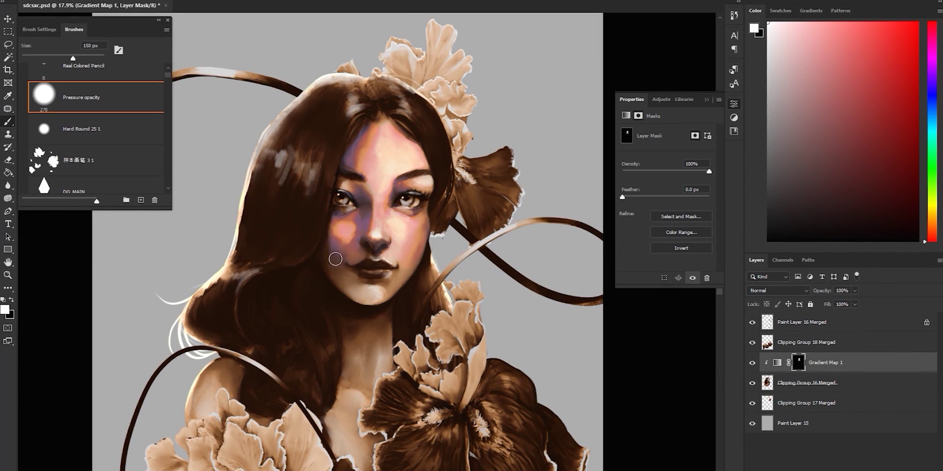
Enlarge the brush to 200 px and paint the mask to reveal the skin gradient on the cheeks, chin, neck and chest.
key(bracketright)
key(bracketright)
key(bracketright)
drag(329, 247, 339, 164)
drag(393, 240, 361, 314)
drag(346, 275, 386, 378)
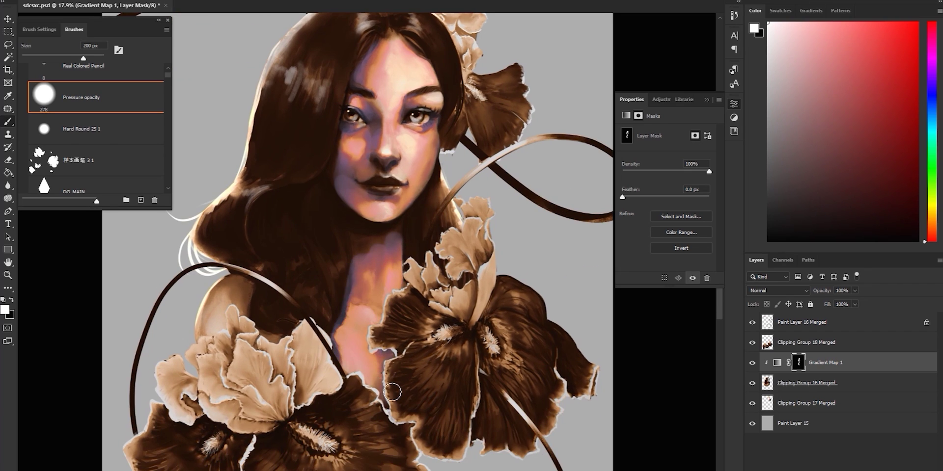
drag(342, 200, 364, 275)
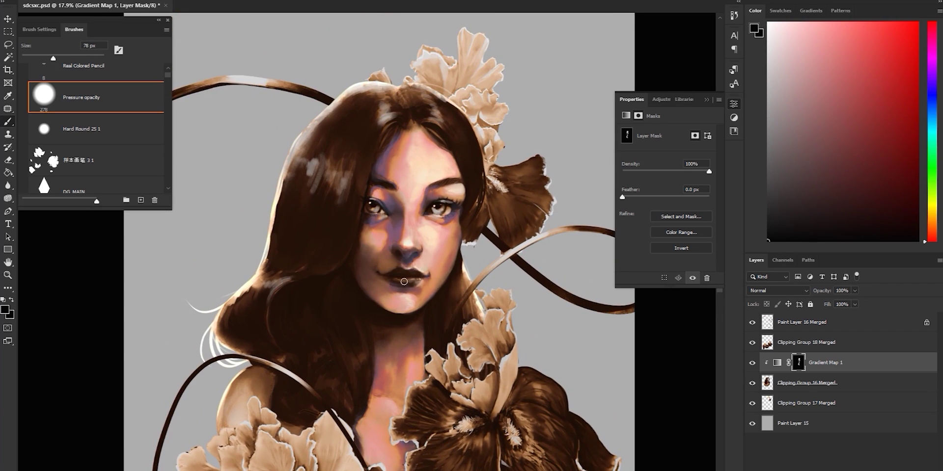
scroll(334, 215, up, 1)
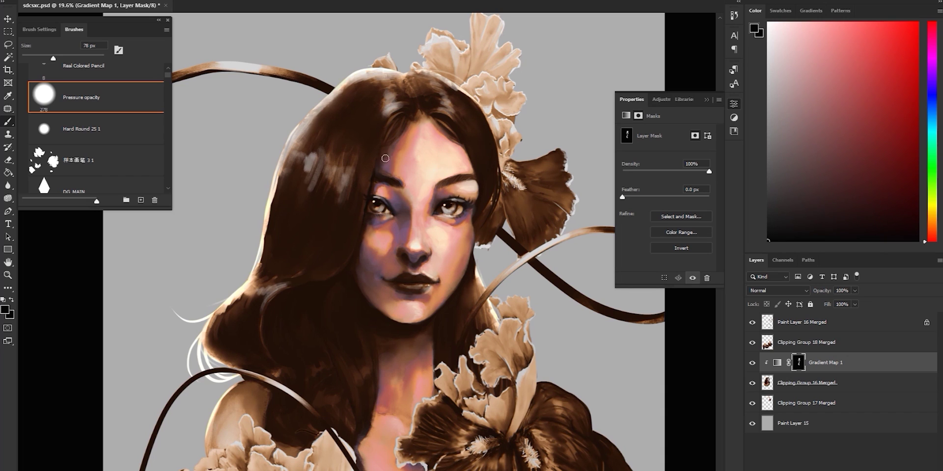
scroll(380, 161, down, 2)
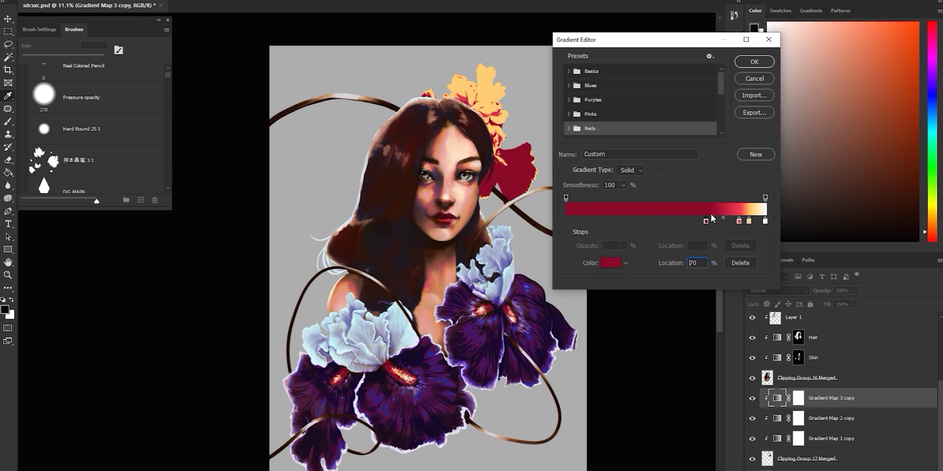
Nudge the light-orange stop in Gradient Map 3 copy toward the light end, and open the 56% stop's color in Gradient Map 2 copy.
drag(745, 219, 748, 222)
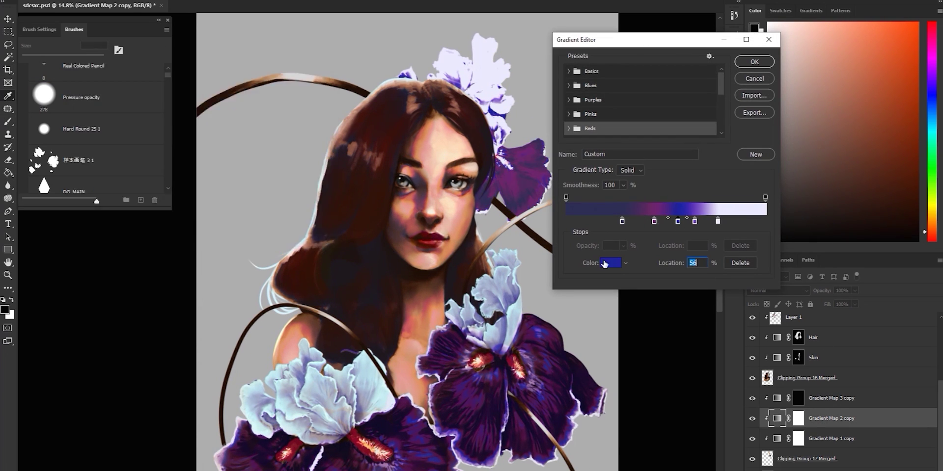
click(604, 263)
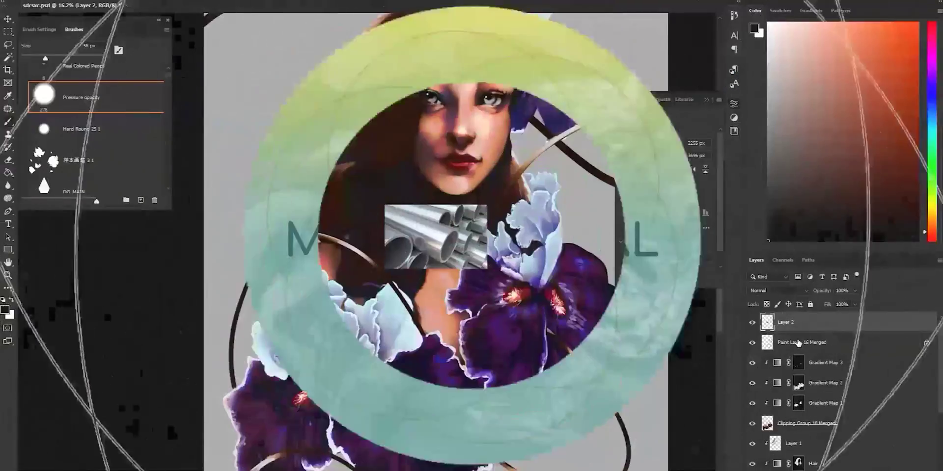
Add a Gradient Map adjustment layer above Paint Layer 16 Merged and clip it to that layer.
click(798, 343)
click(887, 470)
click(868, 367)
alt+click(859, 351)
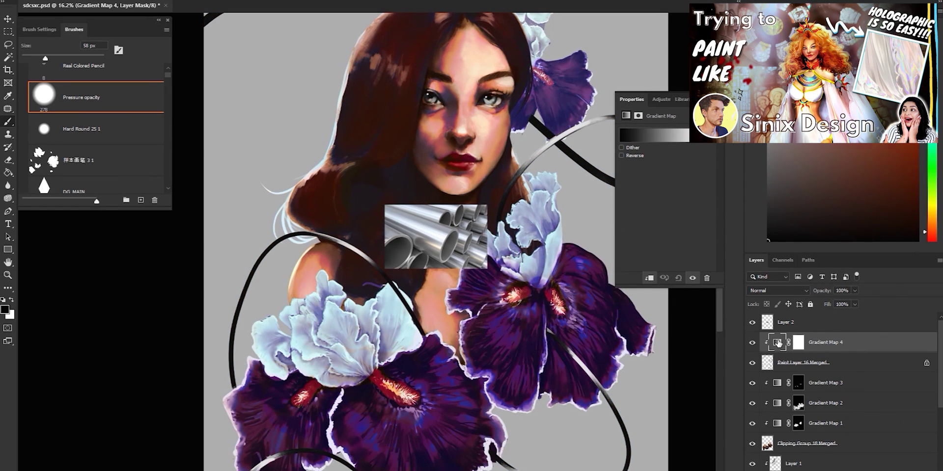
Edit the new map's gradient, adding stops at 7% and 16% with colors sampled from the steel pipes photo.
click(682, 134)
scroll(445, 225, up, 10)
double_click(580, 221)
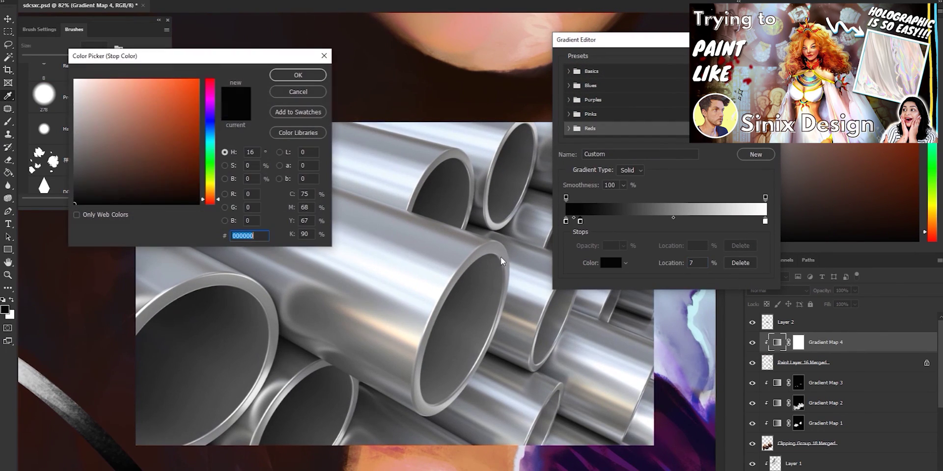
click(448, 169)
click(304, 75)
click(598, 221)
click(612, 266)
click(424, 143)
key(Return)
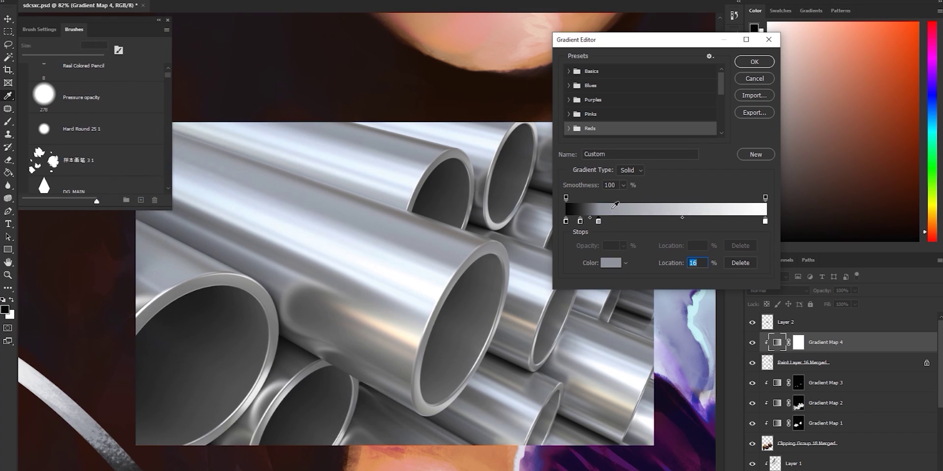
Add a dark gray 505050 stop at 21% and a near-white stop at 29%, sampling both from the pipes.
click(615, 266)
click(303, 311)
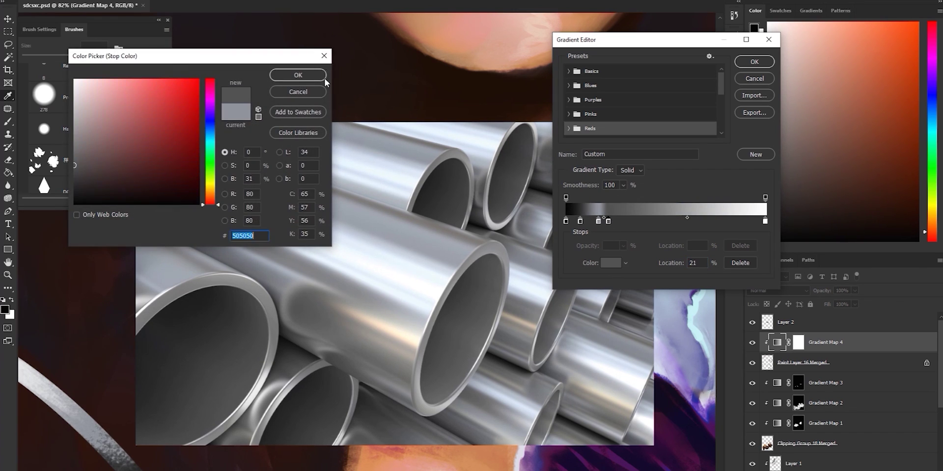
click(317, 75)
click(623, 222)
click(610, 266)
click(398, 175)
key(Return)
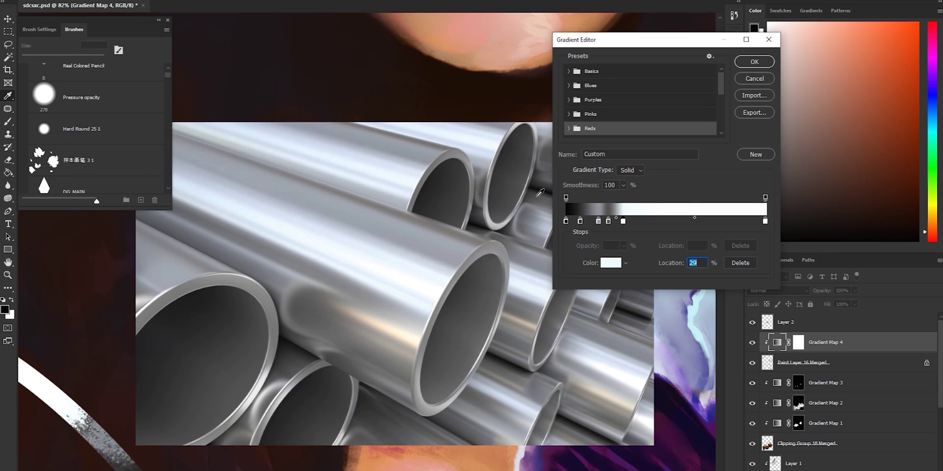
Sample a pale blue highlight from the pipes for the next gradient stop, and add another light pipe tone at 42%.
click(611, 263)
click(400, 178)
key(Return)
click(648, 221)
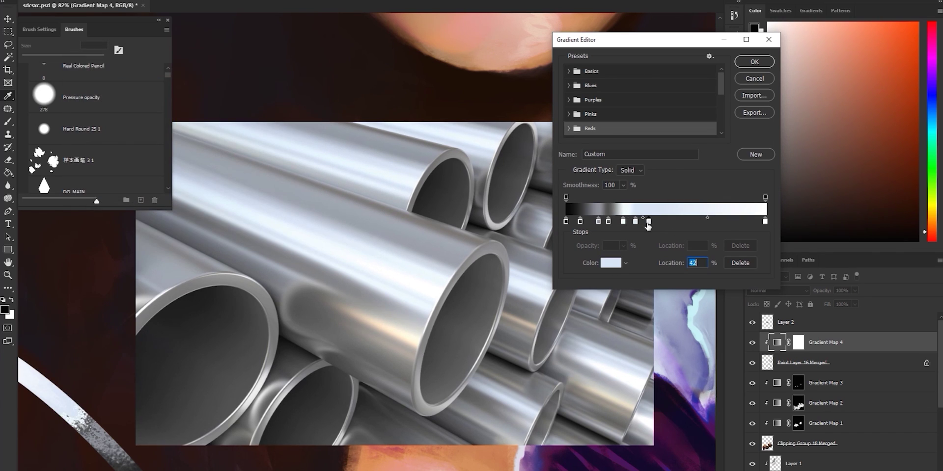
click(613, 268)
click(406, 191)
key(Return)
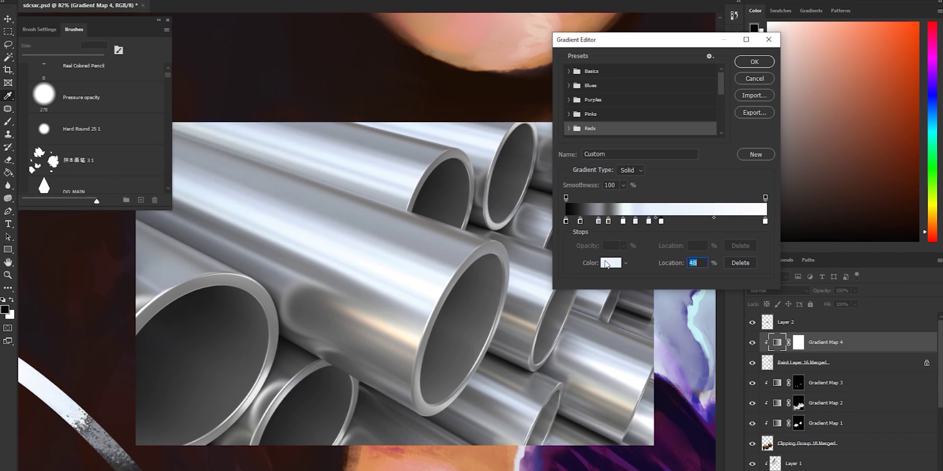
Color the 48% stop light blue-gray and the 53% stop a darker gray, both sampled from the pipes.
click(611, 263)
click(386, 195)
key(Return)
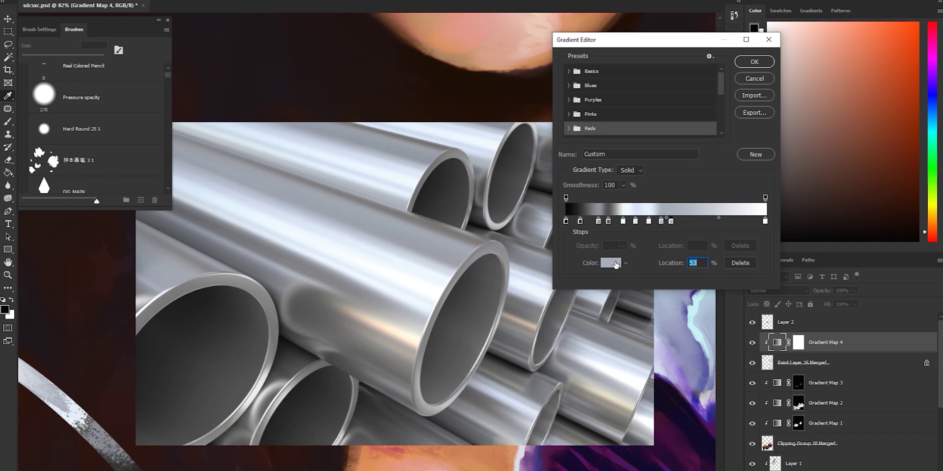
click(615, 265)
click(352, 282)
key(Return)
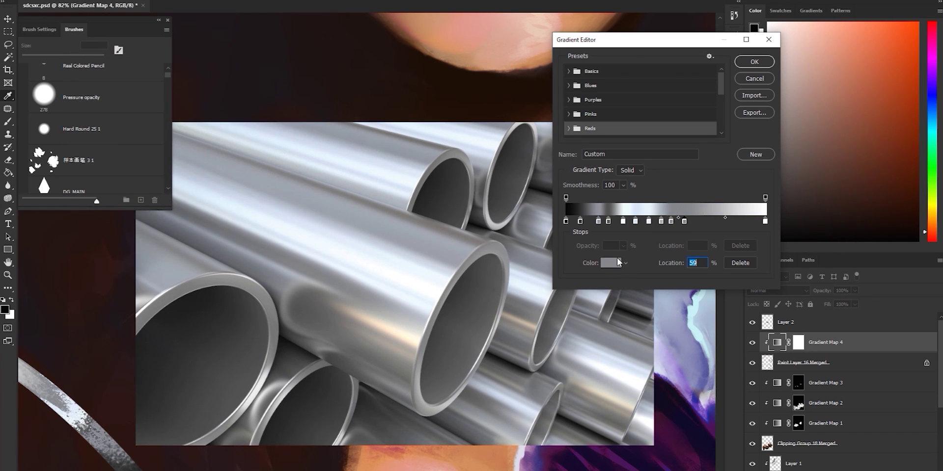
Sample a gray pipe tone for the 59% stop and a warm cream reflection for the 64% stop.
click(615, 261)
click(396, 302)
click(317, 81)
click(695, 222)
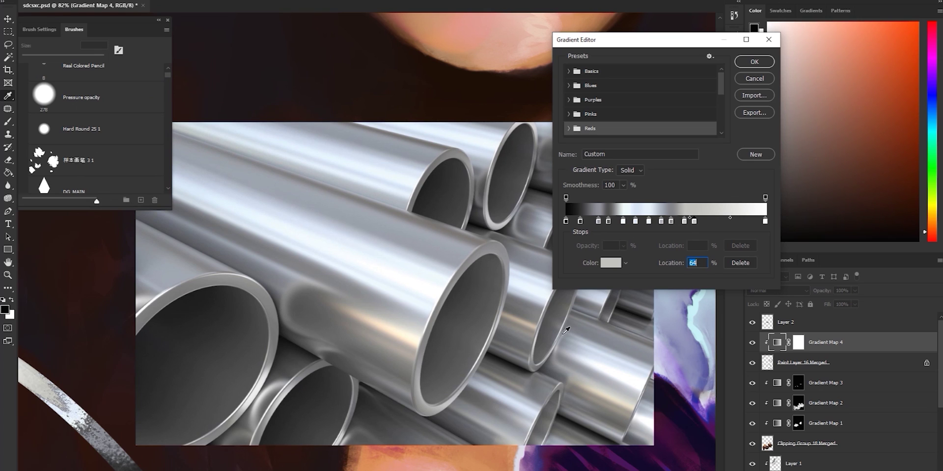
click(604, 265)
click(393, 328)
click(298, 75)
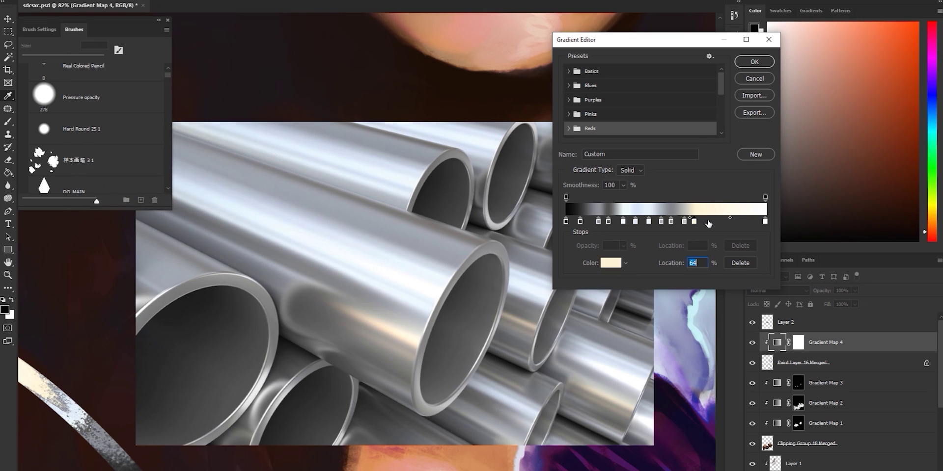
Sample a brownish gray from the pipes for the 71% stop and a neutral gray for the 77% stop.
click(610, 263)
click(350, 310)
click(298, 75)
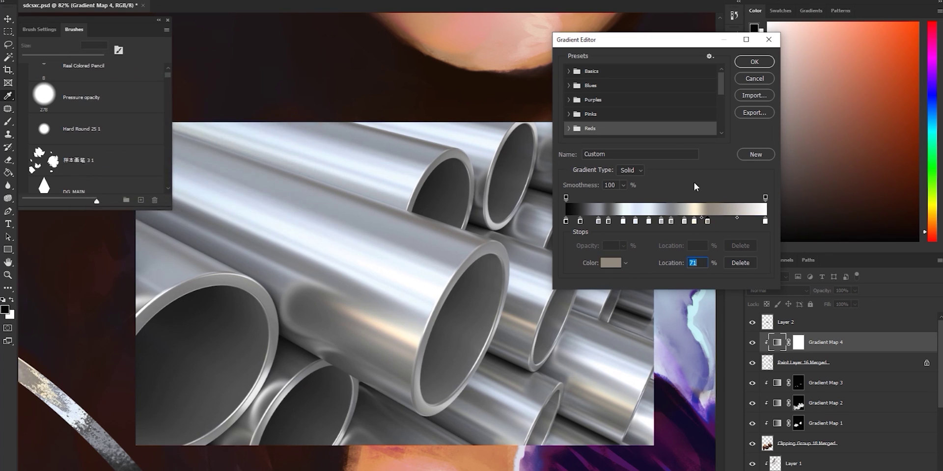
click(610, 264)
click(385, 216)
click(298, 76)
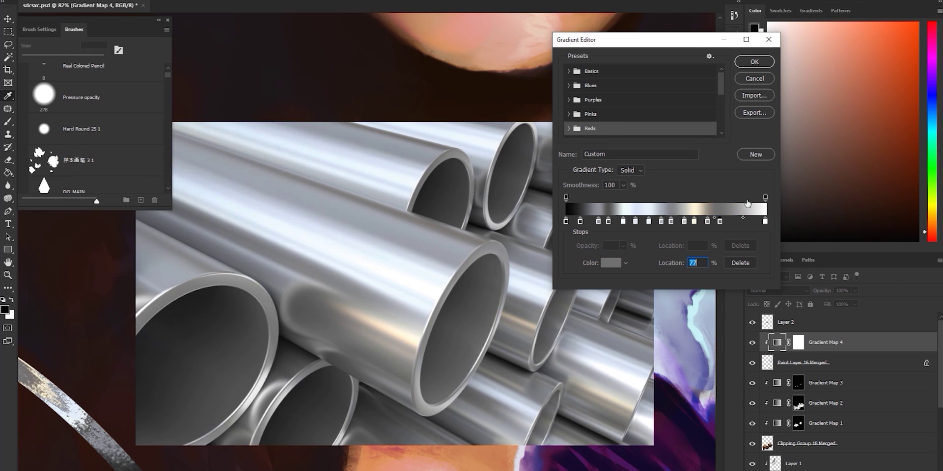
Sample a pipe gray for the 86% stop and set the 94% stop to gray 878789.
click(610, 264)
click(376, 373)
click(298, 75)
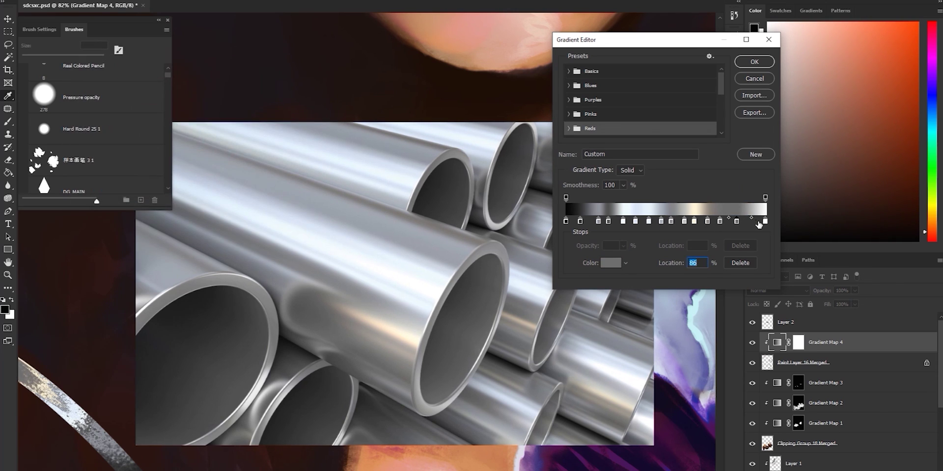
click(610, 263)
click(407, 391)
click(389, 360)
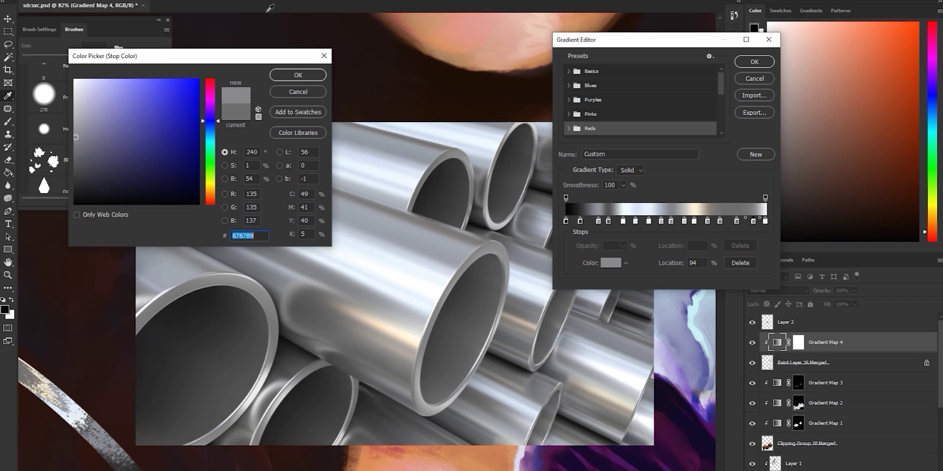
click(298, 75)
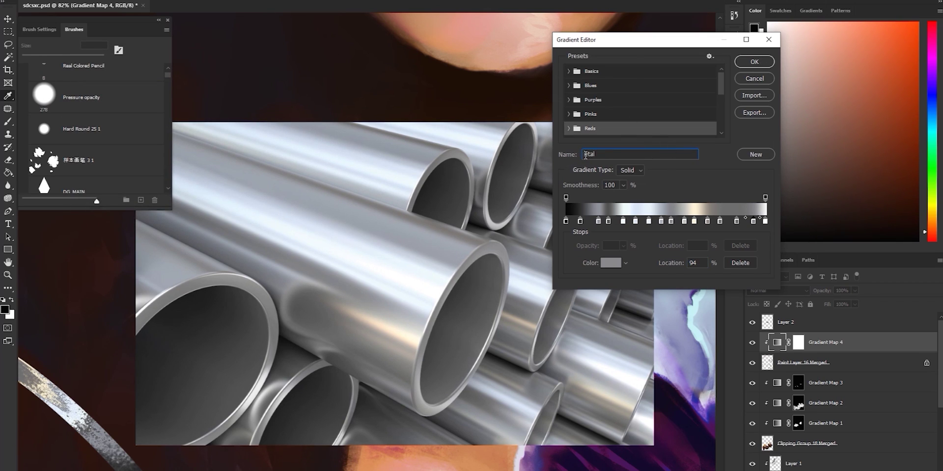
Save the metal gradient as a new preset and apply it to Gradient Map 4.
click(755, 155)
click(755, 62)
scroll(543, 229, down, 5)
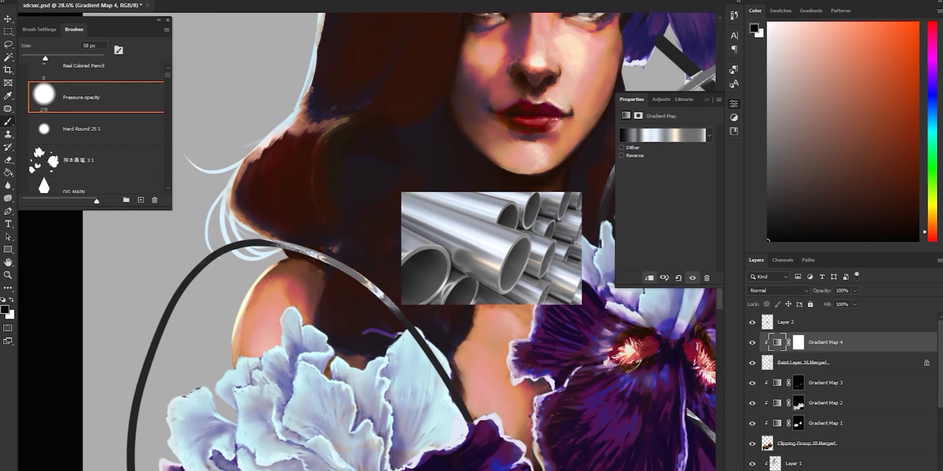
Hide Layer 2 with the pipes photo and examine the metallic curves across the portrait.
click(752, 322)
scroll(309, 238, down, 2)
scroll(311, 246, up, 5)
scroll(311, 247, down, 6)
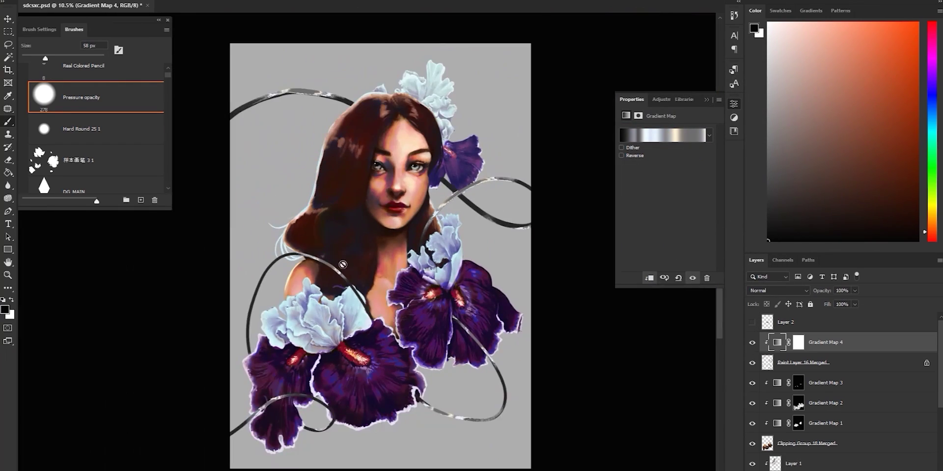
scroll(505, 164, up, 4)
scroll(505, 164, down, 3)
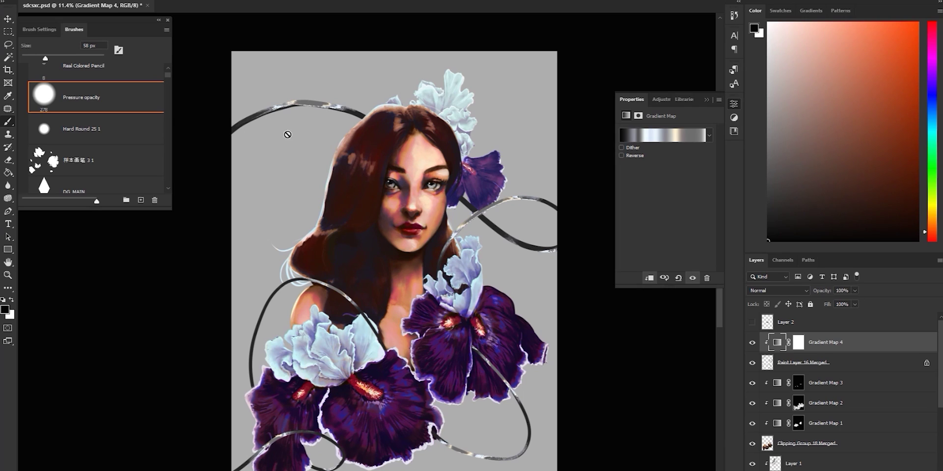
scroll(291, 69, up, 2)
Toggle Gradient Map 4 off and on to compare the curves, and select its layer mask.
click(785, 362)
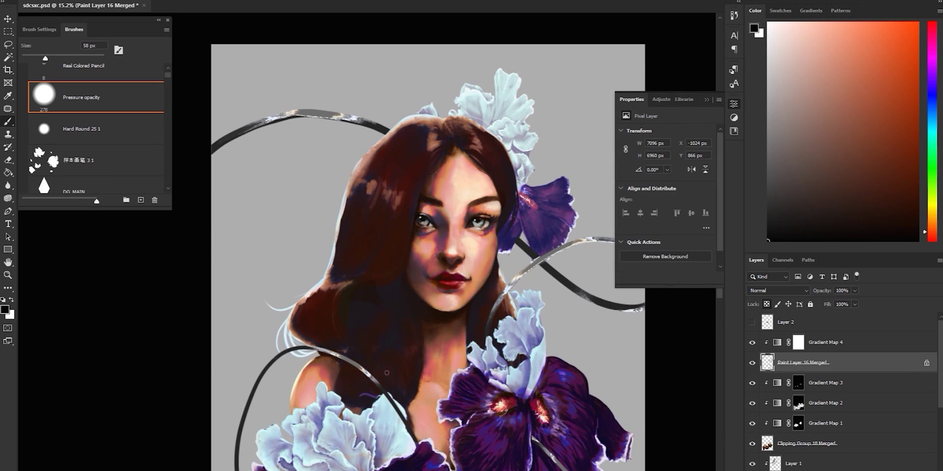
click(751, 342)
click(752, 342)
click(799, 342)
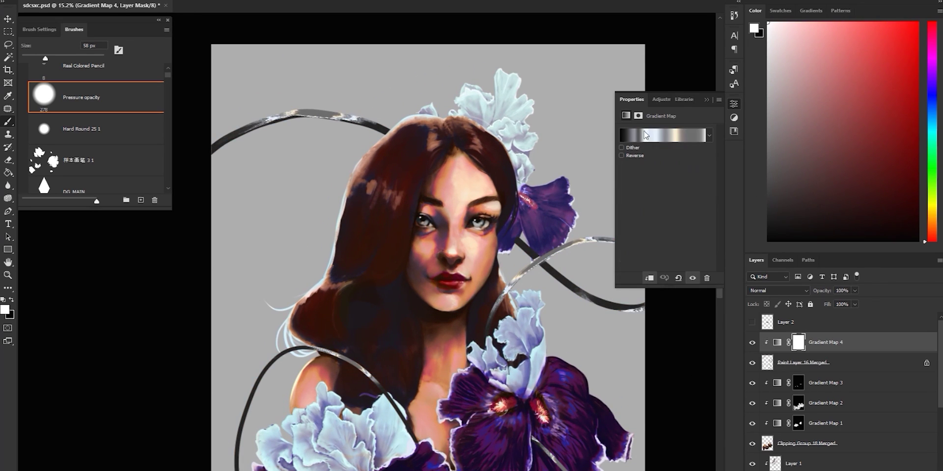
Try the Dither and Reverse options on Gradient Map 4.
click(622, 148)
scroll(468, 290, up, 2)
click(628, 156)
click(621, 156)
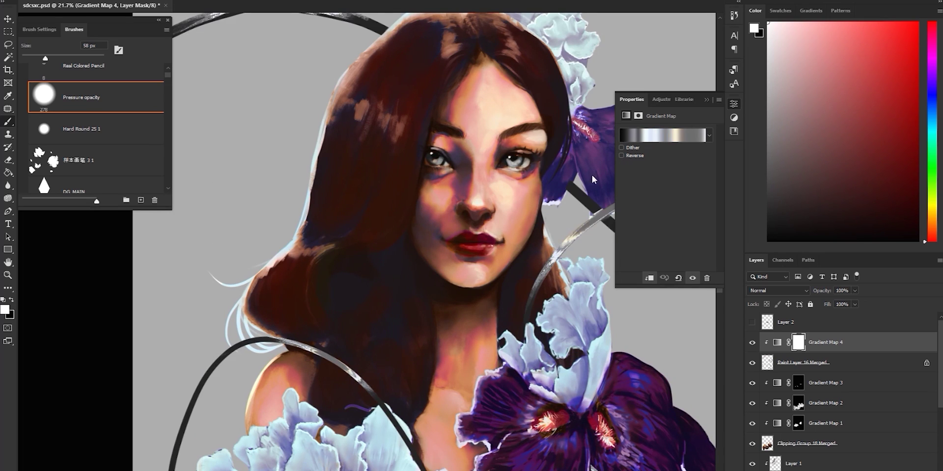
scroll(319, 261, down, 4)
scroll(499, 439, up, 1)
Rearrange the stops in Gradient Map 4's metal gradient, add a near-white highlight among the light-end grays, and apply it.
click(662, 135)
click(598, 221)
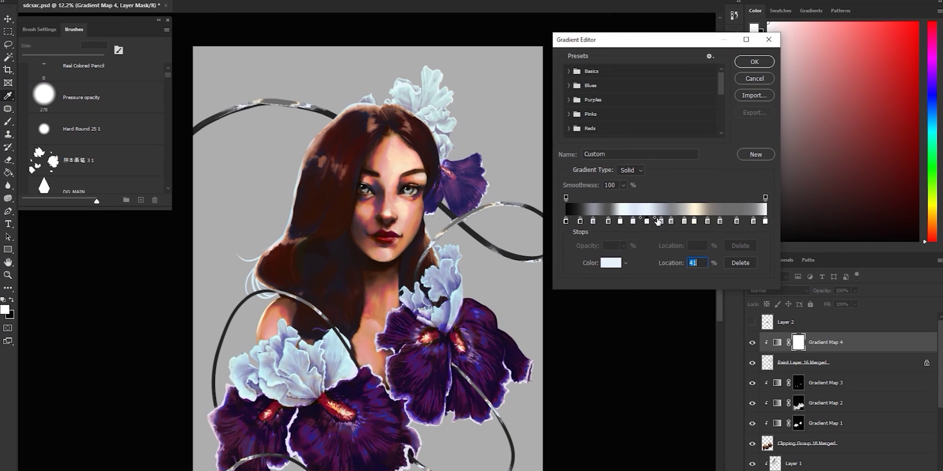
key(Return)
drag(721, 221, 728, 221)
double_click(718, 221)
click(82, 95)
key(Return)
click(707, 221)
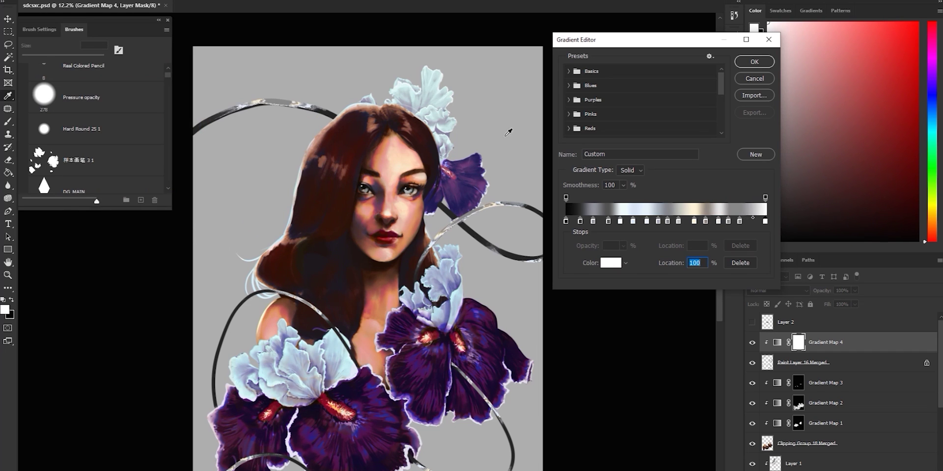
key(Return)
Try a different blending mode on Gradient Map 4 and return it to Normal.
scroll(367, 235, up, 2)
click(778, 290)
click(779, 375)
scroll(367, 236, down, 3)
click(779, 290)
click(761, 264)
scroll(234, 248, down, 3)
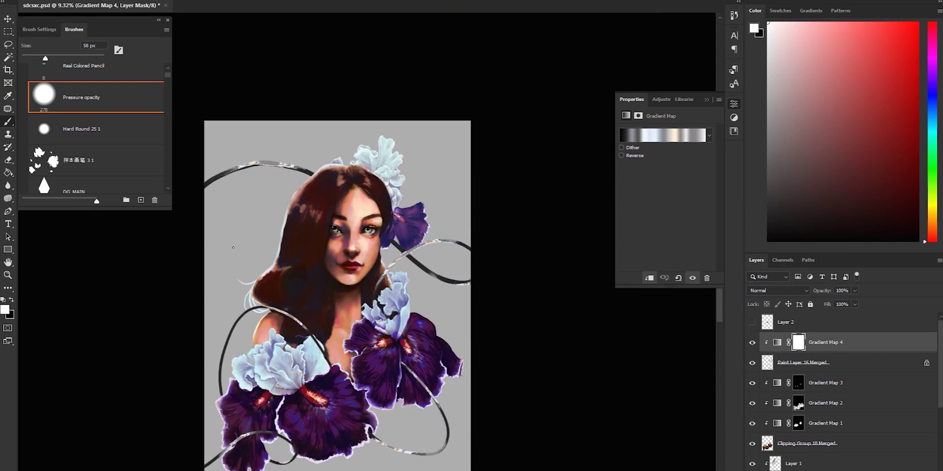
Lighten the curves on Paint Layer 16 Merged with a Levels adjustment.
scroll(299, 226, up, 3)
drag(303, 224, 399, 251)
scroll(388, 260, down, 5)
click(836, 367)
key(ctrl+l)
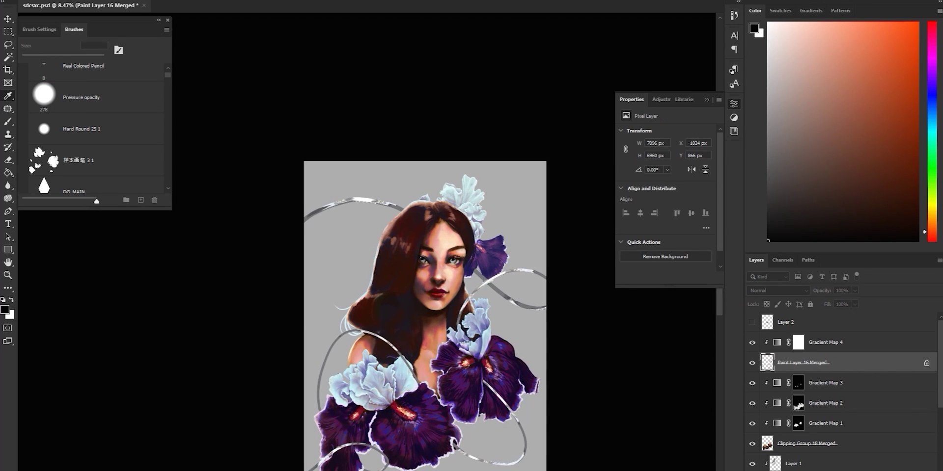
key(Return)
Add another Gradient Map adjustment layer above Gradient Map 4 and clip it to the curves layer.
click(816, 347)
click(841, 465)
click(845, 450)
click(641, 146)
click(590, 145)
click(722, 82)
alt+click(762, 339)
Load a multicolor preset from the Reds group into Gradient Map 5 and change its first stop to dark red.
click(641, 147)
click(558, 138)
click(666, 112)
double_click(555, 223)
click(239, 102)
click(229, 140)
click(318, 92)
Change the middle stop of Gradient Map 5's gradient to a coral red.
click(643, 223)
click(594, 260)
click(240, 99)
click(192, 108)
click(318, 93)
Change the gradient's end stop at 100% to a pale lavender and apply the gradient to the curves.
double_click(731, 223)
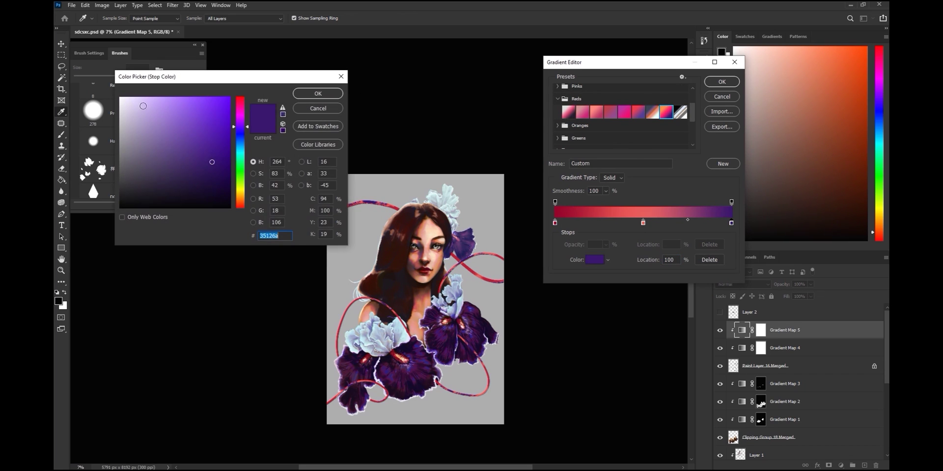
click(131, 98)
click(241, 148)
click(240, 133)
click(318, 93)
click(722, 81)
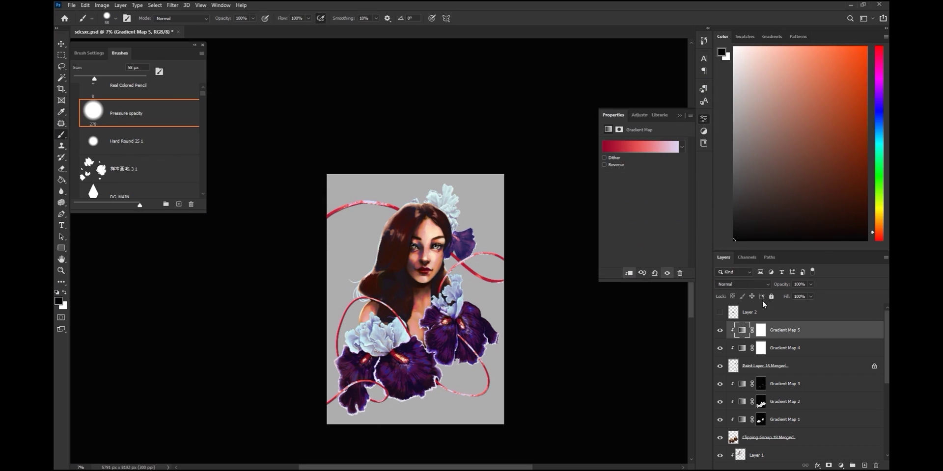
Try the Luminosity blending mode on the gradient map adjustments clipped to the curves.
click(742, 284)
click(752, 458)
click(728, 285)
click(804, 348)
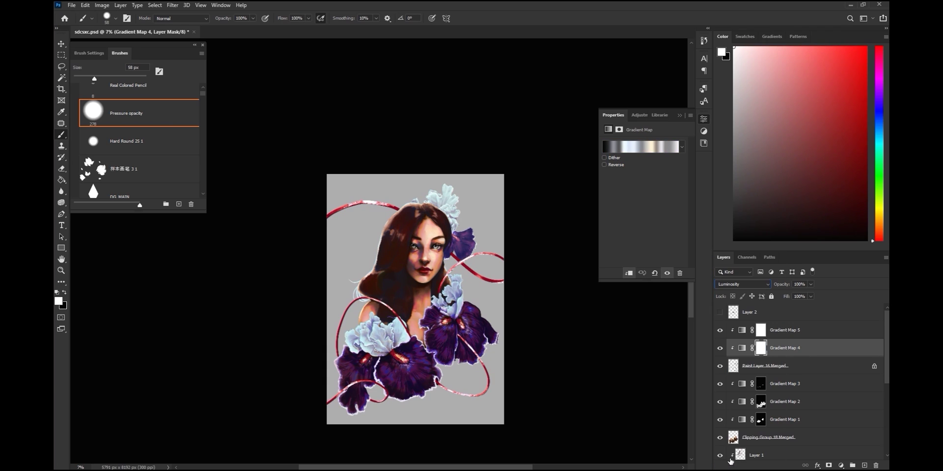
Recolor the end stop of Gradient Map 5's gradient and apply the edited gradient to the curves.
scroll(463, 279, up, 5)
scroll(423, 248, down, 3)
click(796, 330)
click(641, 147)
double_click(731, 223)
click(169, 118)
click(318, 93)
click(722, 82)
Change the end stop at 100% of Gradient Map 4's metallic gradient to a mid grey and apply it.
click(785, 348)
click(640, 147)
double_click(732, 223)
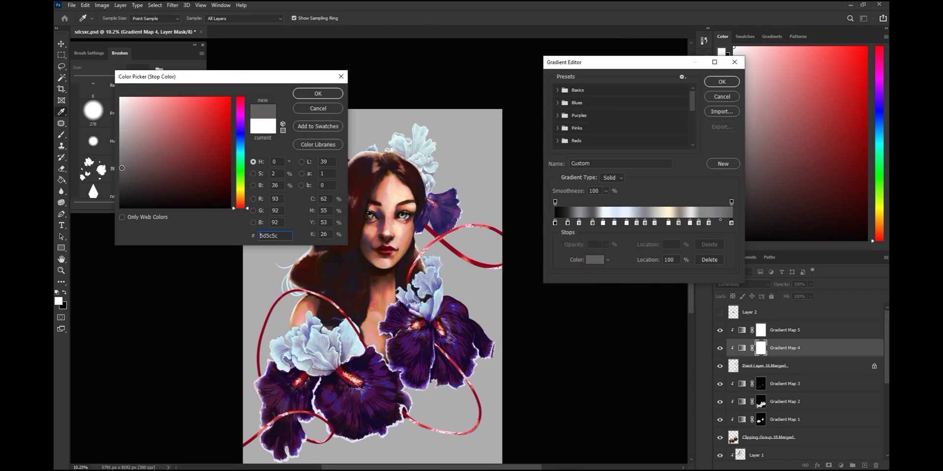
click(123, 154)
click(318, 93)
click(720, 83)
Add a muted blue-violet stop at 43% to the Hair gradient map's gradient and apply it.
scroll(404, 224, up, 5)
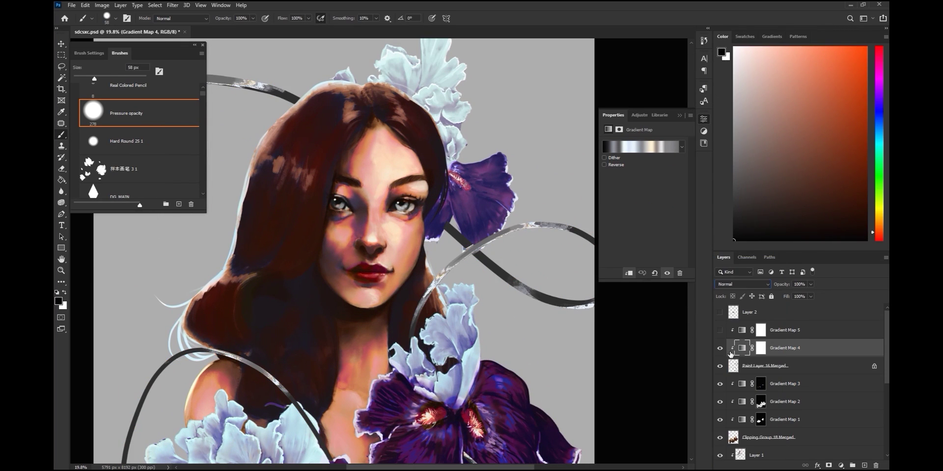
scroll(375, 207, down, 3)
scroll(375, 207, up, 2)
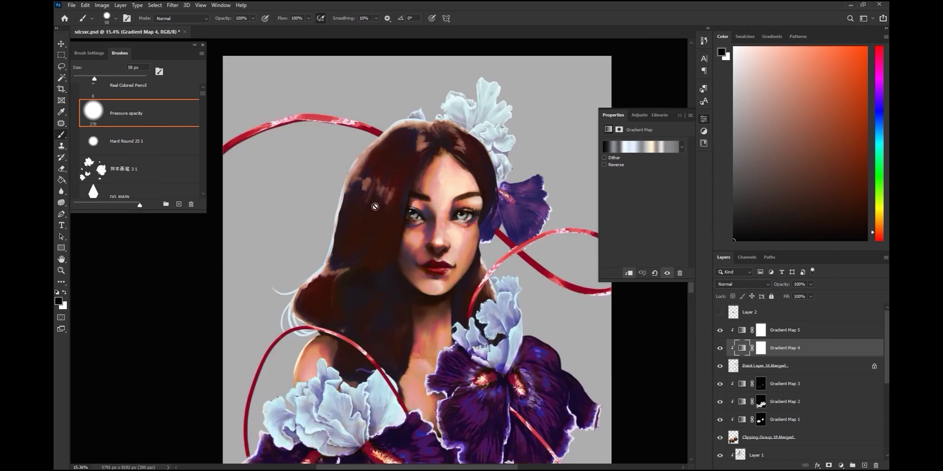
scroll(375, 207, down, 2)
scroll(732, 405, down, 3)
click(743, 380)
click(758, 326)
click(620, 148)
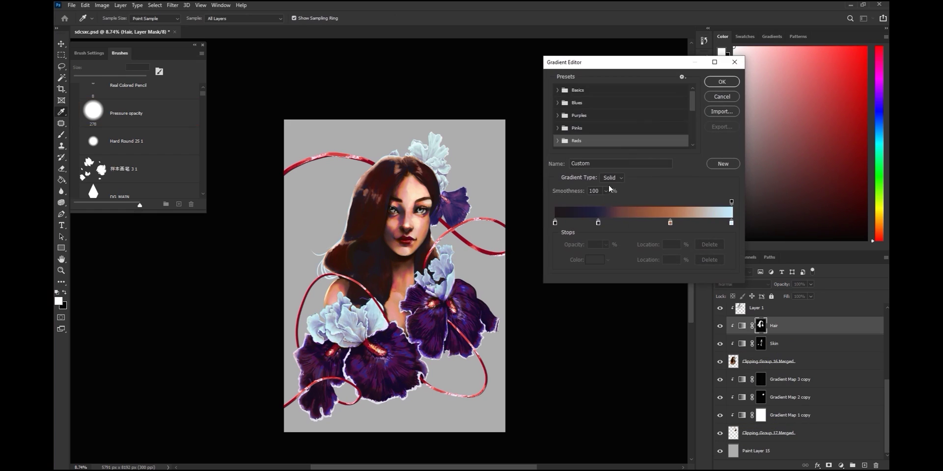
double_click(631, 222)
click(124, 174)
click(240, 133)
drag(172, 164, 189, 144)
key(Return)
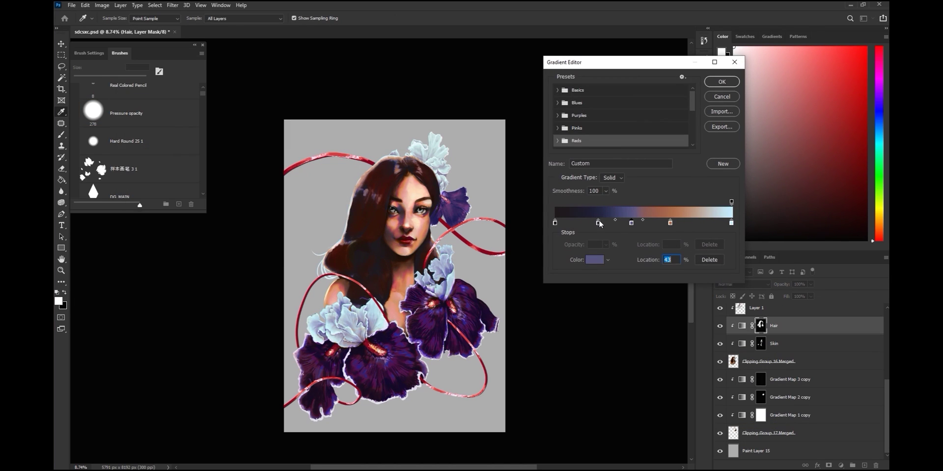
key(Return)
Select the Color-mode Layer 1 and choose a soft round brush at a larger size.
click(757, 308)
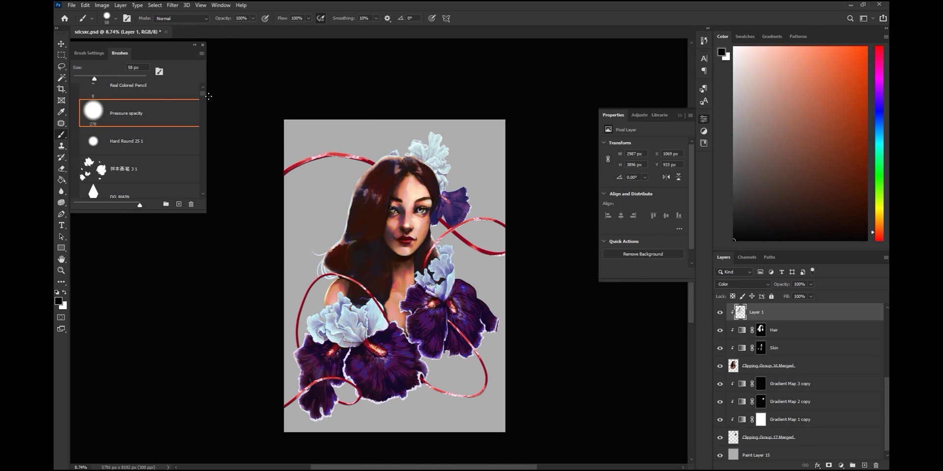
scroll(186, 120, up, 3)
click(148, 166)
drag(125, 78, 139, 78)
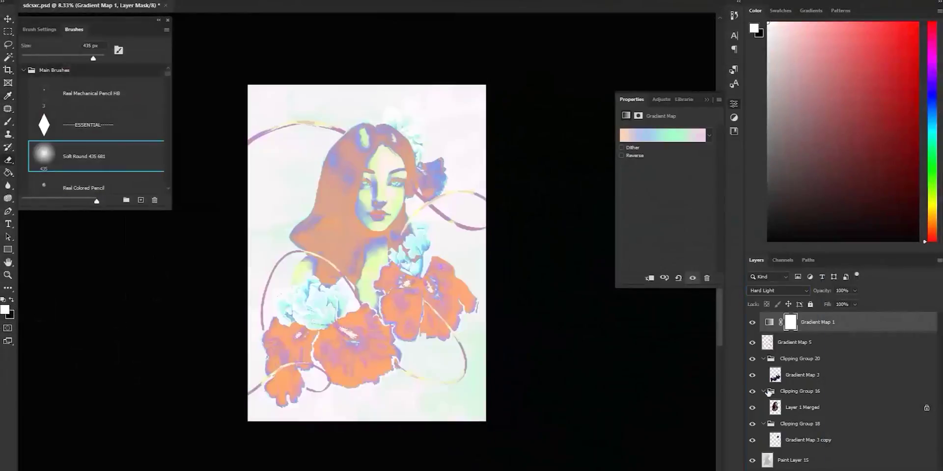
click(767, 276)
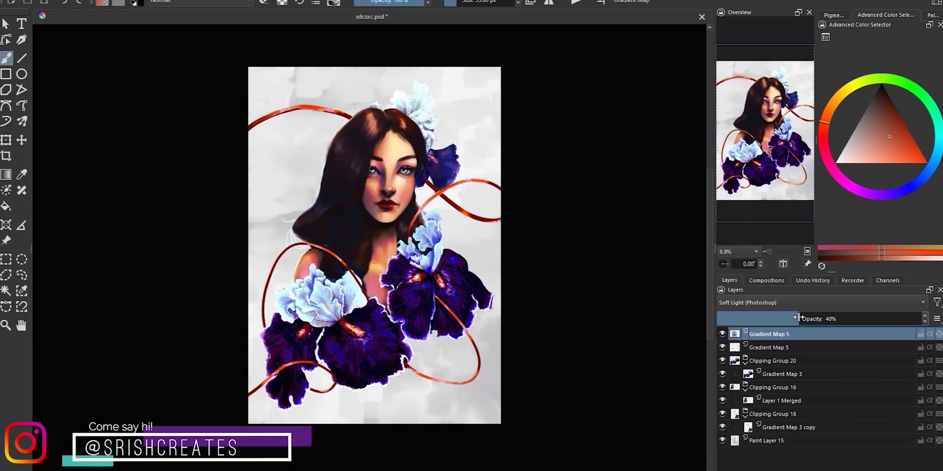
Switch to Krita, fine-tune the opacity of the topmost Gradient Map 5 layer and try other blending modes on it.
mouse_move(798, 317)
mouse_down()
mouse_move(878, 319)
mouse_move(794, 319)
mouse_up()
click(785, 303)
click(761, 322)
click(762, 303)
click(756, 257)
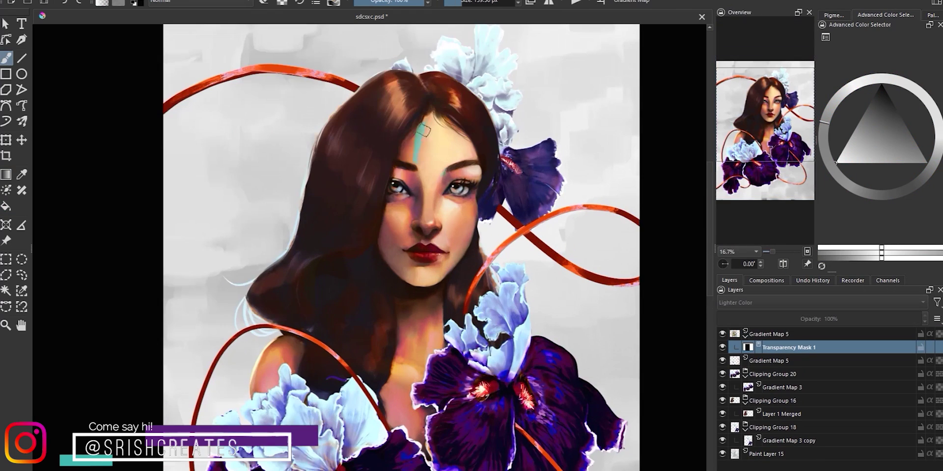
Paint on Transparency Mask 1 with white and black to reveal the teal layer over the face, neck and shoulder.
drag(423, 130, 457, 216)
drag(393, 196, 427, 245)
click(881, 85)
key(x)
drag(433, 295, 423, 220)
drag(403, 275, 422, 374)
key(x)
drag(435, 335, 421, 383)
key(x)
drag(275, 271, 256, 310)
key(x)
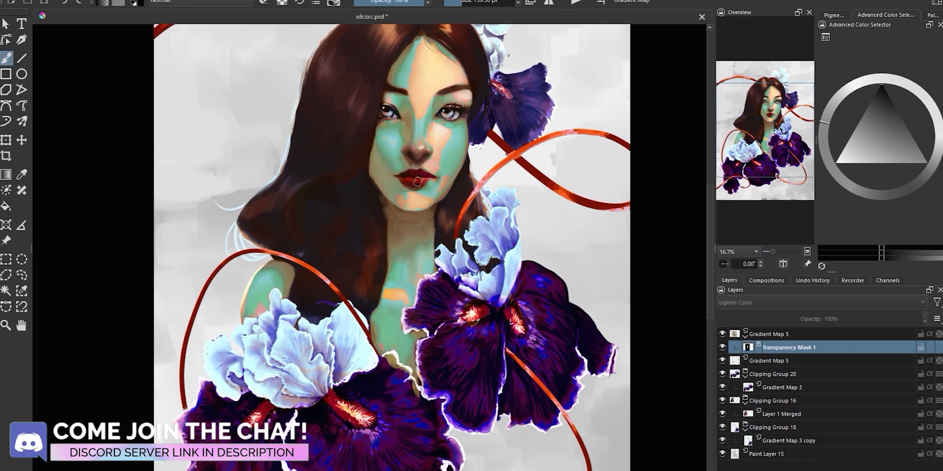
drag(388, 206, 442, 216)
drag(389, 59, 448, 163)
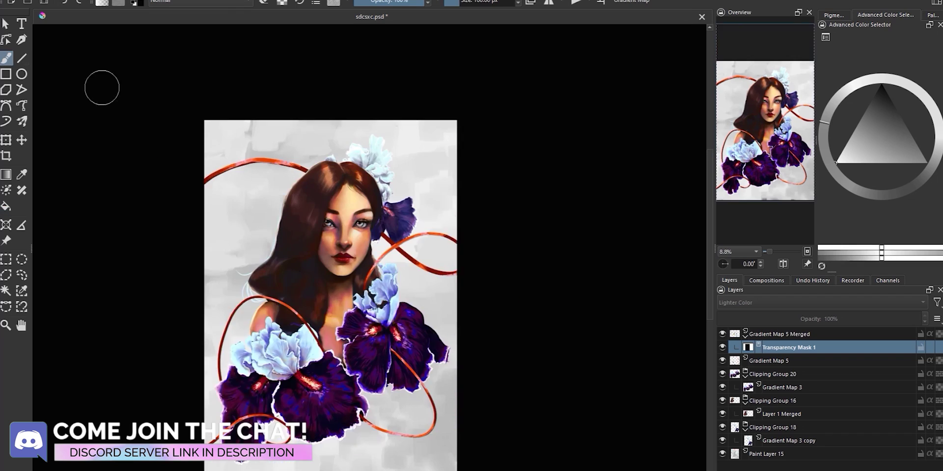
Stamp a leaf pattern on Transparency Mask 1 to reveal teal patches over the shadowed face, neck and shoulder.
key(b)
scroll(343, 216, up, 4)
scroll(322, 295, down, 2)
drag(290, 314, 290, 298)
key(ctrl+z)
key(bracketleft)
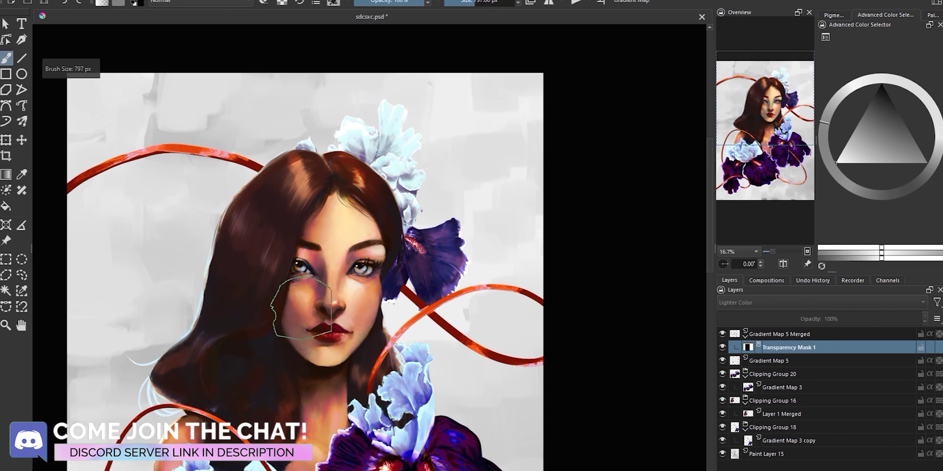
scroll(320, 255, down, 1)
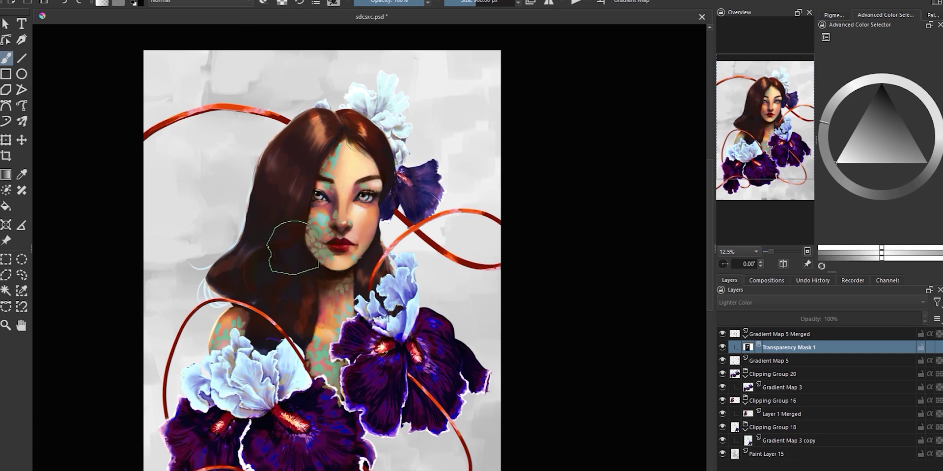
drag(273, 186, 271, 195)
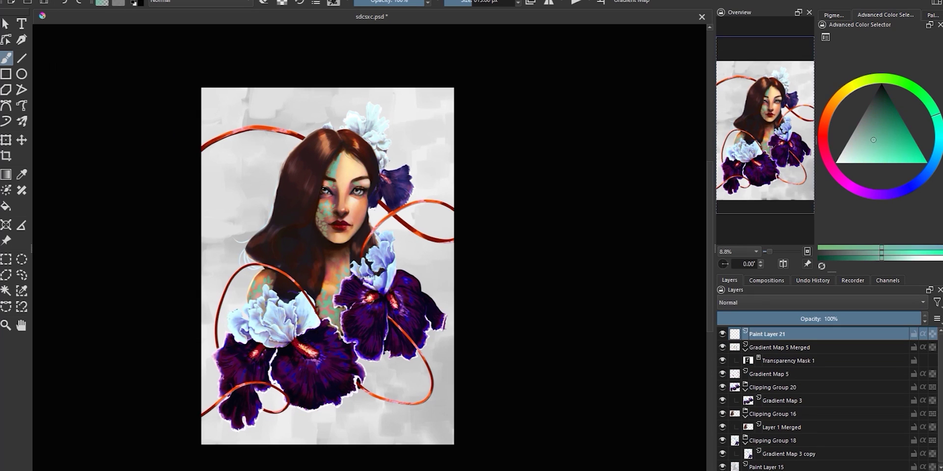
Stamp green and cyan leaf clusters on Paint Layer 21 in the artwork's upper-right and lower-left corners.
click(910, 163)
drag(211, 335, 209, 363)
click(930, 100)
click(936, 155)
mouse_move(442, 113)
mouse_down()
mouse_move(403, 137)
mouse_move(435, 172)
mouse_up()
click(891, 163)
click(937, 132)
key(ctrl+z)
drag(447, 101, 455, 89)
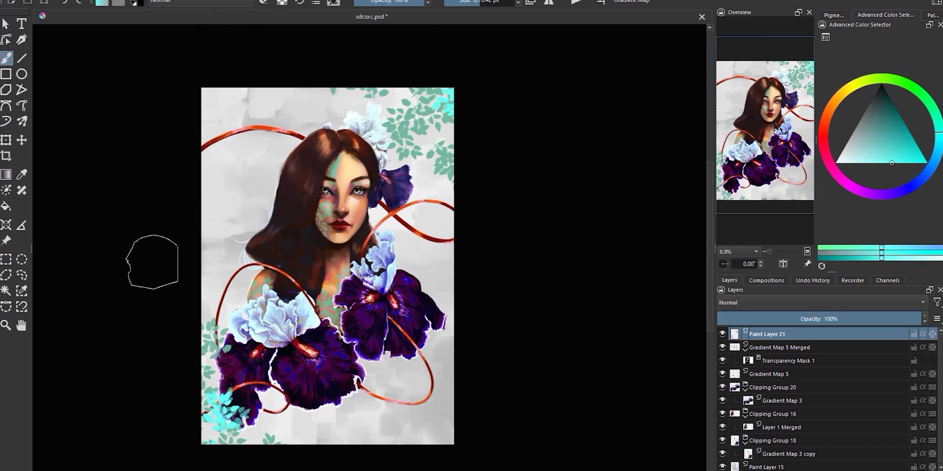
Try other blending modes on Paint Layer 21 and move it directly above Paint Layer 15, behind the figure.
click(751, 303)
click(756, 307)
click(756, 307)
click(756, 242)
mouse_move(795, 334)
mouse_down()
mouse_move(802, 353)
mouse_move(769, 459)
mouse_up()
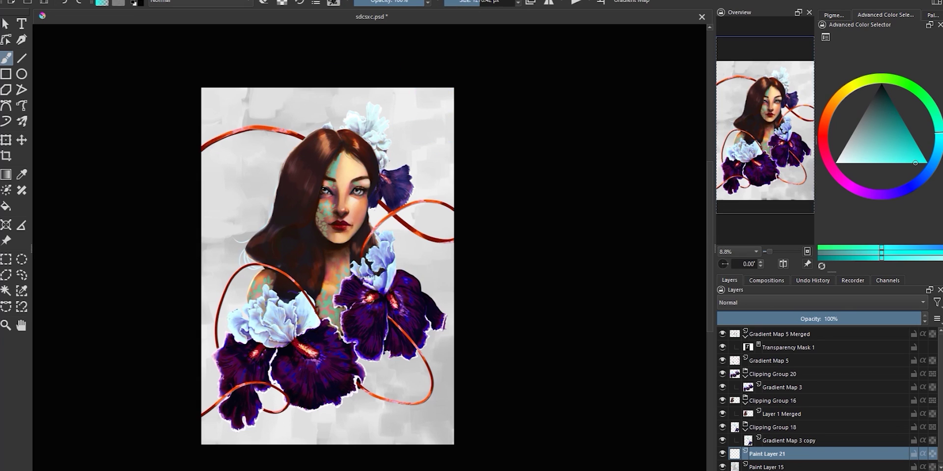
Stamp cyan leaf clusters behind the figure in the upper-right corner and around the lower-left flowers.
click(432, 108)
click(287, 414)
click(218, 425)
click(210, 359)
click(275, 425)
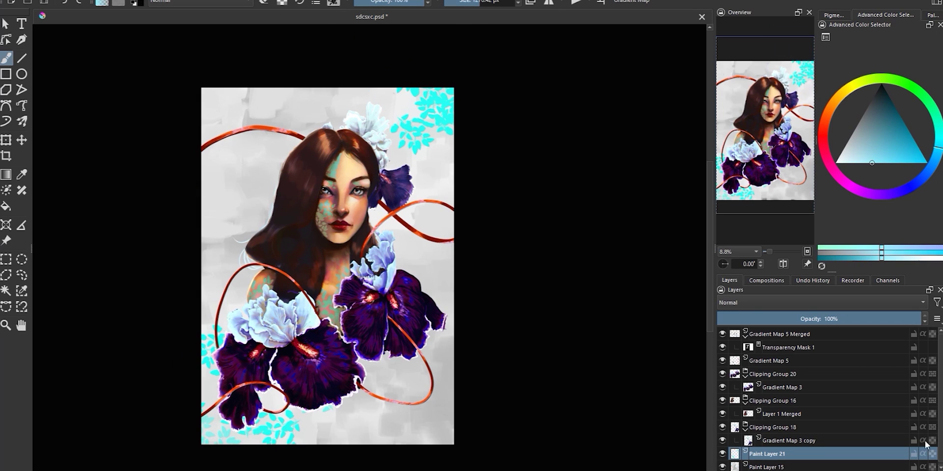
Tint the leaf clusters with lighter blues and a green, and save sdcsxc.psd.
click(933, 165)
click(902, 158)
click(887, 163)
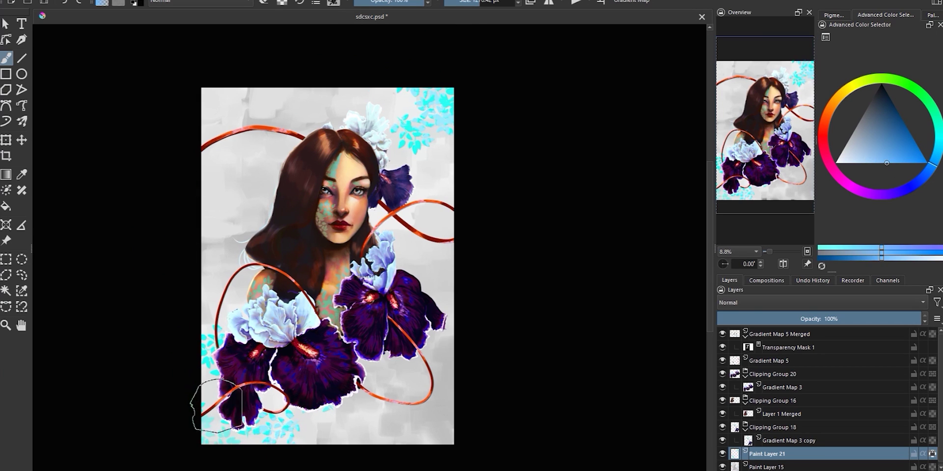
drag(216, 398, 282, 428)
click(927, 100)
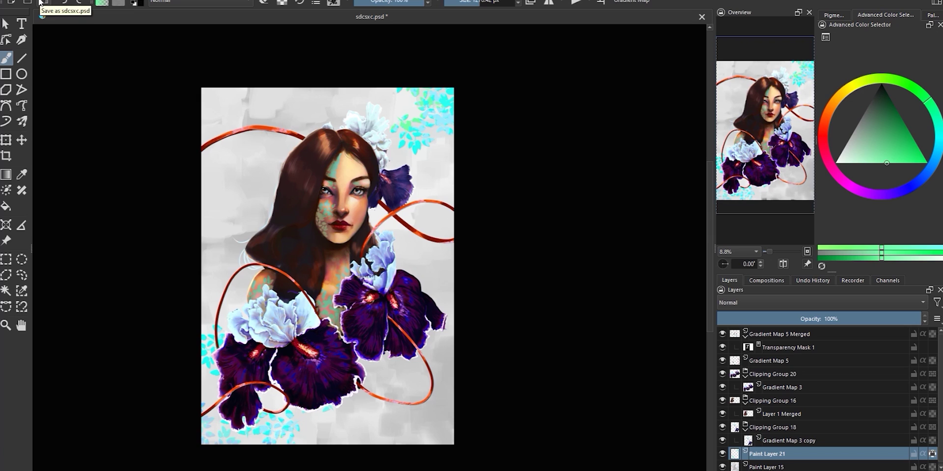
click(40, 1)
Apply an HSV/HSL adjustment to the leaves with hue 12, saturation 15 and lightness -15, and compare before and after.
key(ctrl+u)
drag(795, 84, 782, 85)
mouse_move(795, 71)
mouse_down()
mouse_move(834, 70)
mouse_move(800, 54)
mouse_move(807, 68)
mouse_up()
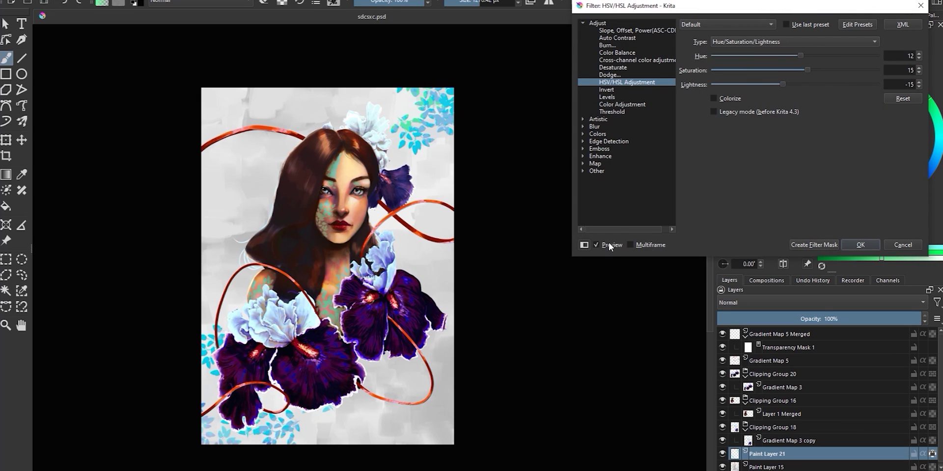
key(Return)
key(ctrl+z)
scroll(533, 132, down, 1)
key(ctrl+shift+z)
key(ctrl+z)
key(ctrl+shift+z)
Transform the leaf clusters on Paint Layer 21, enlarging and repositioning them past the canvas edges.
key(ctrl+t)
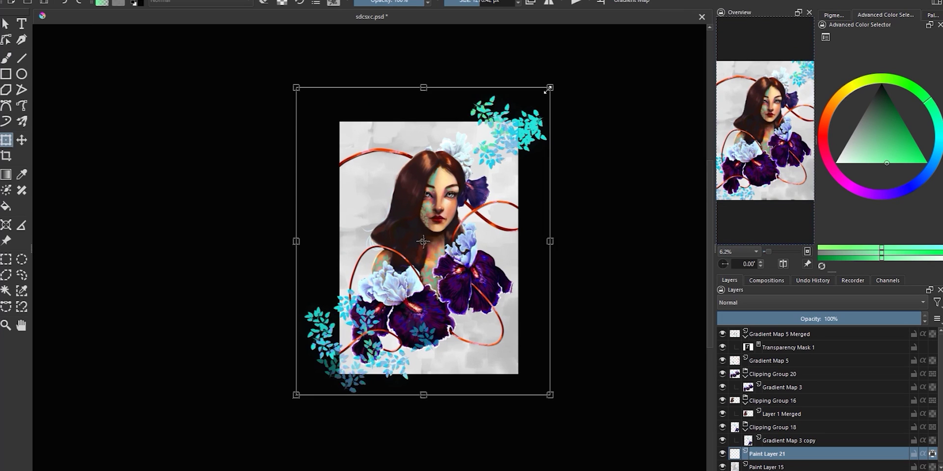
click(835, 466)
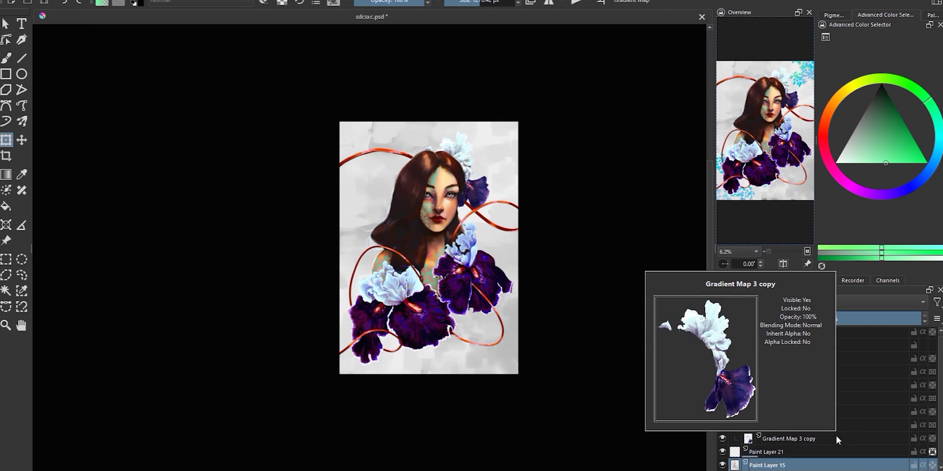
click(544, 427)
key(Page_Up)
click(462, 184)
drag(464, 190, 479, 201)
drag(604, 246, 587, 196)
mouse_move(424, 226)
mouse_down()
mouse_move(414, 232)
mouse_move(429, 208)
mouse_up()
drag(623, 406, 542, 445)
drag(253, 431, 263, 436)
drag(276, 248, 285, 251)
Move Paint Layer 21 to the top of the layer stack and stamp large muted teal leaf branches around the figure.
click(825, 454)
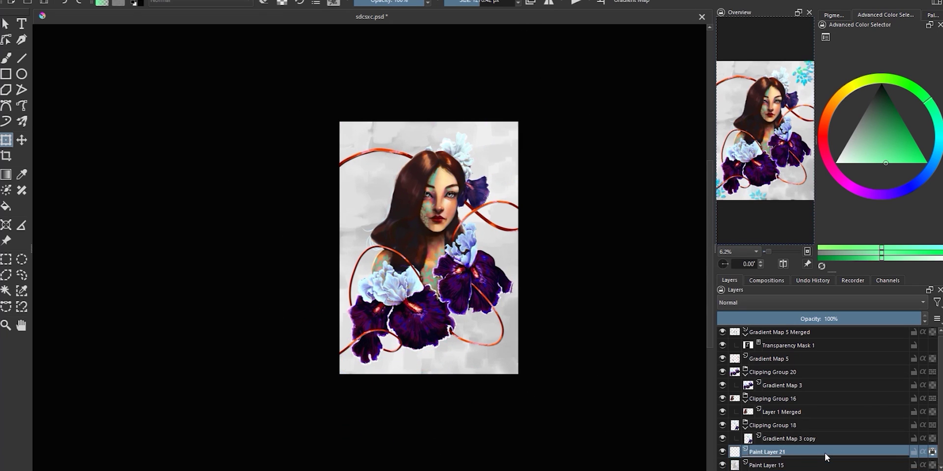
drag(825, 456, 801, 334)
key(plus)
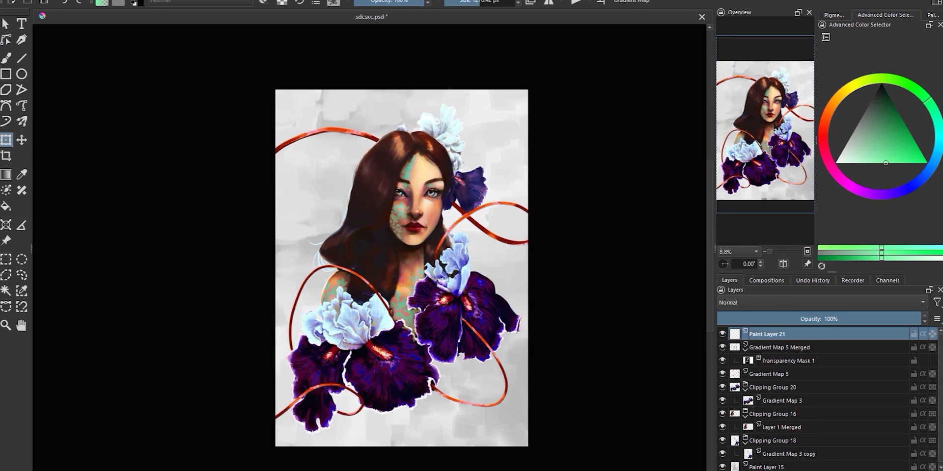
click(494, 224)
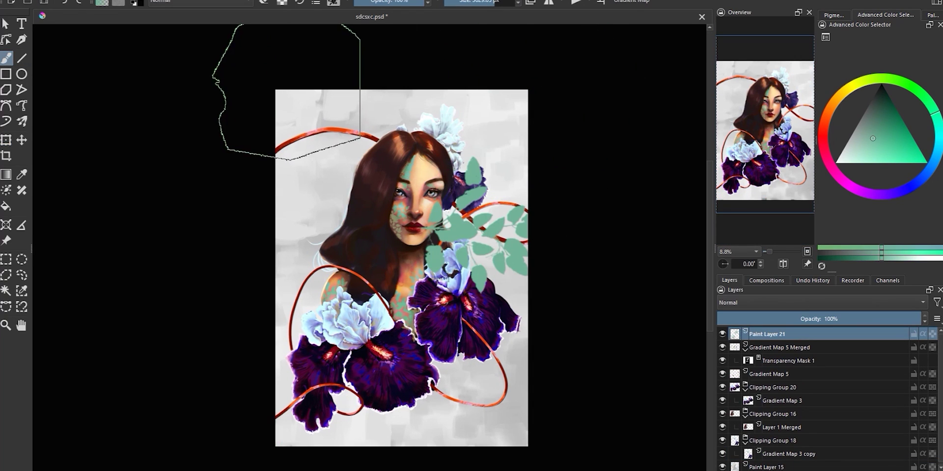
click(351, 229)
click(319, 194)
key(ctrl+z)
key(ctrl+z)
click(253, 74)
click(290, 275)
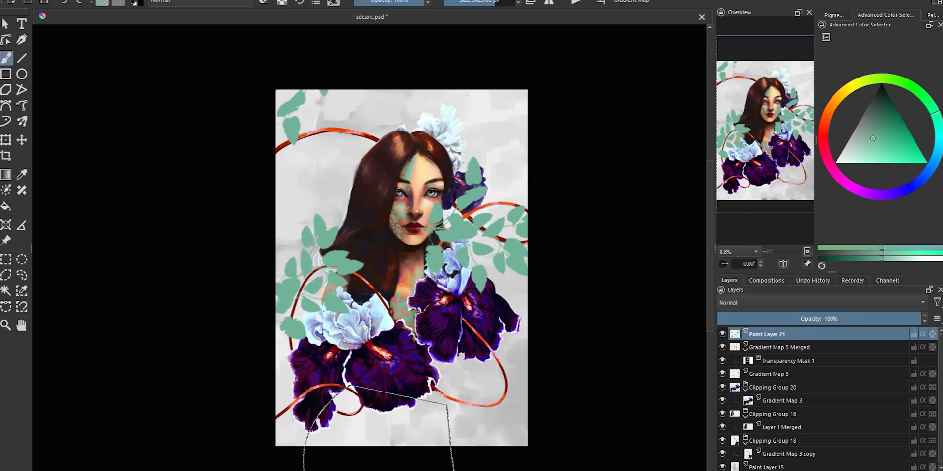
Place Paint Layer 21 directly above Paint Layer 15 and try the Color Dodge blending mode on it.
drag(766, 334, 766, 454)
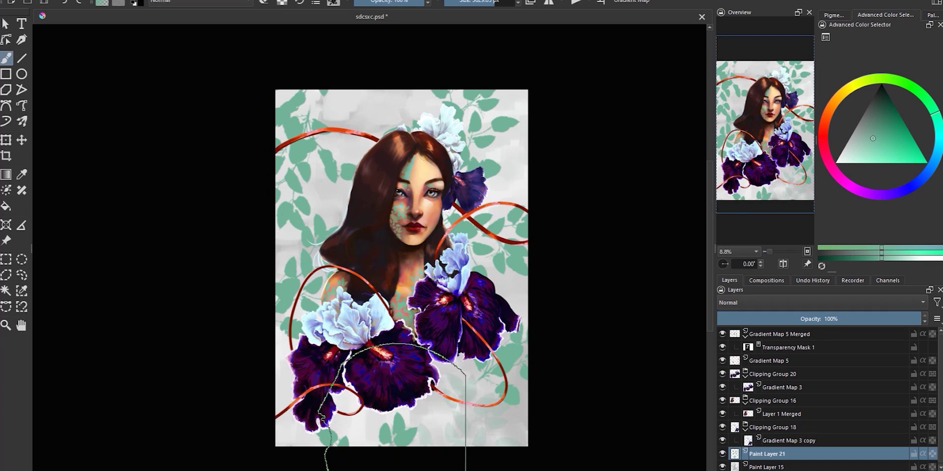
scroll(506, 131, down, 2)
click(737, 303)
click(762, 299)
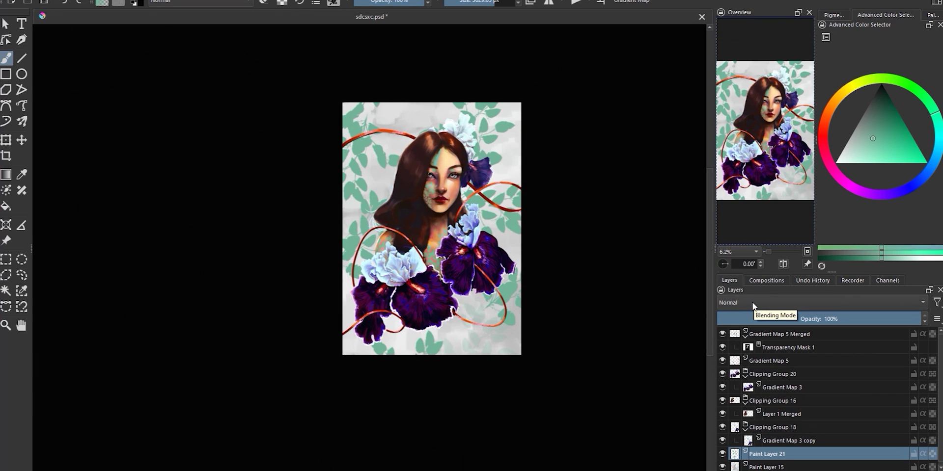
scroll(570, 280, up, 2)
click(757, 303)
click(762, 294)
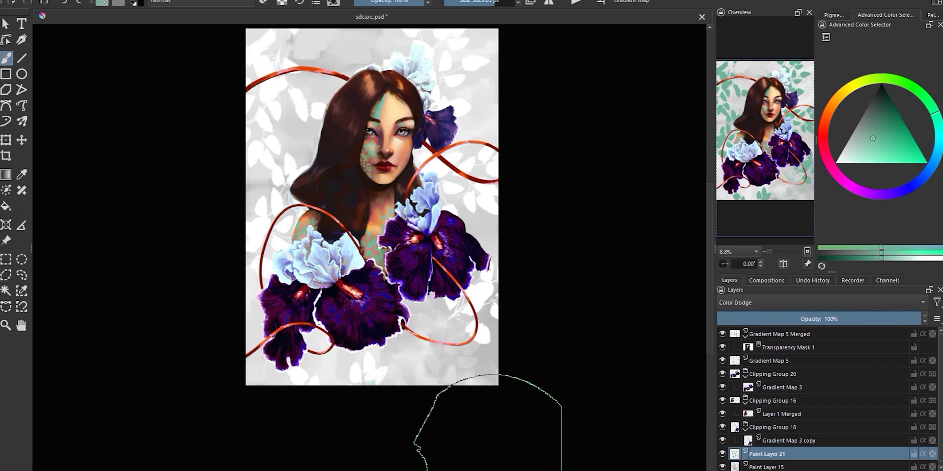
Compare several blending modes for the leaves on Paint Layer 21 and set the layer to Multiply.
drag(530, 83, 513, 184)
click(781, 303)
click(774, 304)
click(774, 303)
click(774, 250)
scroll(461, 117, down, 1)
click(773, 303)
click(773, 305)
click(772, 303)
click(769, 336)
scroll(403, 114, up, 2)
scroll(457, 119, down, 2)
click(773, 303)
click(761, 322)
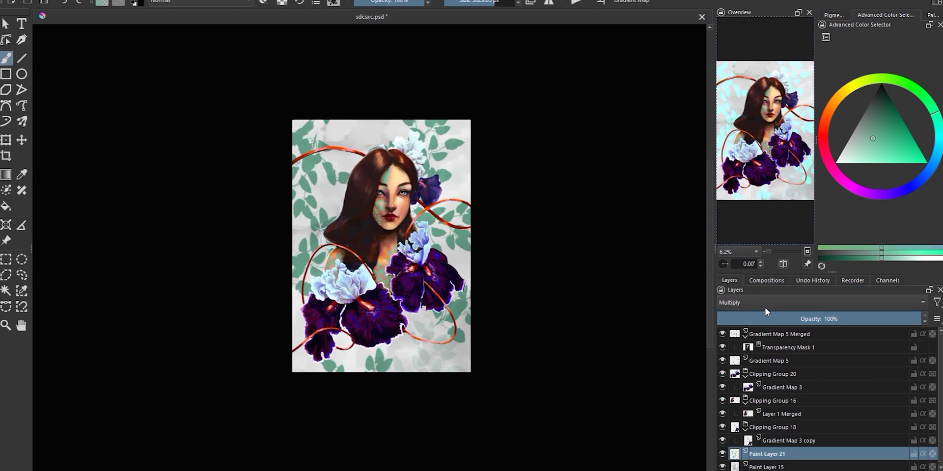
Sharpen the leaves with an Unsharp Mask filter, using a radius of 44.50 and an amount of 32.73.
scroll(524, 215, up, 4)
click(130, 0)
click(305, 123)
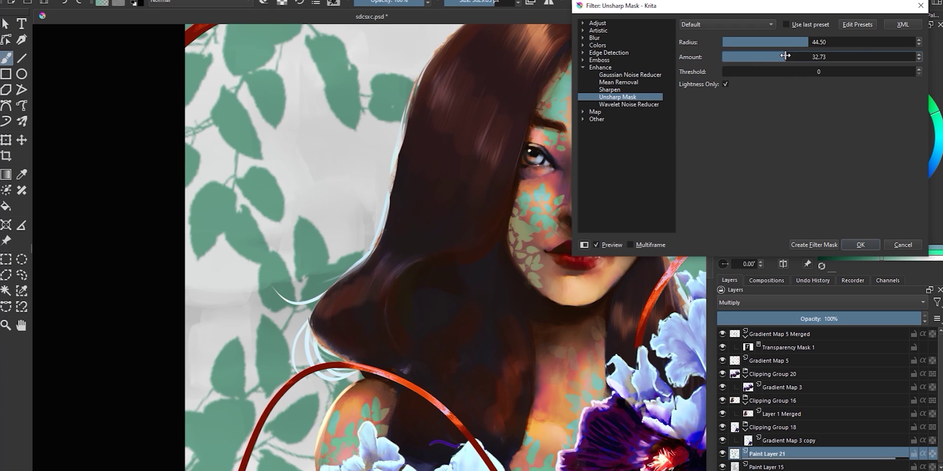
scroll(146, 193, down, 3)
click(859, 244)
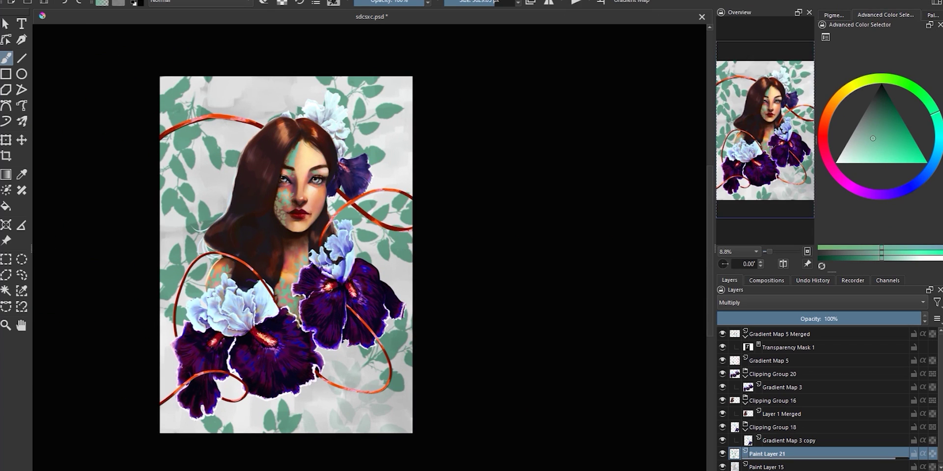
Inspect the sharpened leaves up close and set Paint Layer 21's blending mode to Erase.
scroll(376, 173, up, 6)
scroll(460, 204, down, 5)
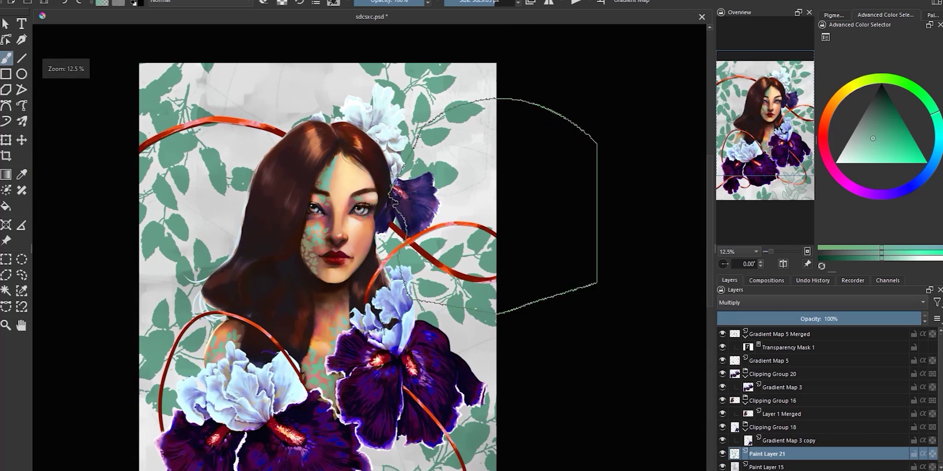
click(773, 303)
click(744, 235)
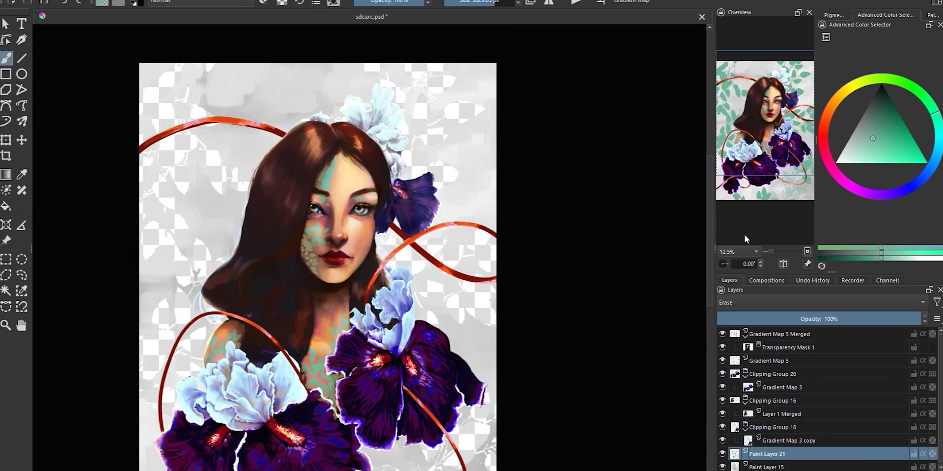
Set Paint Layer 21's blending mode to Color Dodge and its opacity to 36%.
click(751, 305)
click(750, 306)
click(751, 301)
click(744, 246)
scroll(467, 147, down, 1)
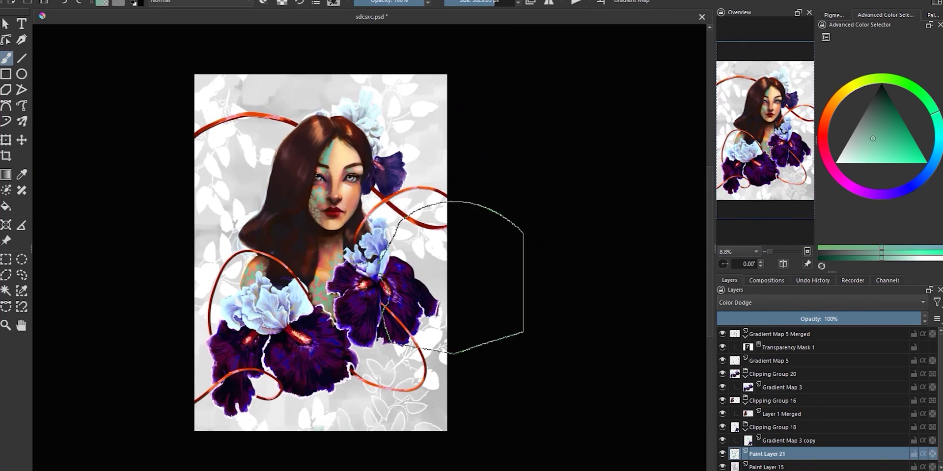
drag(435, 284, 472, 275)
drag(838, 319, 840, 314)
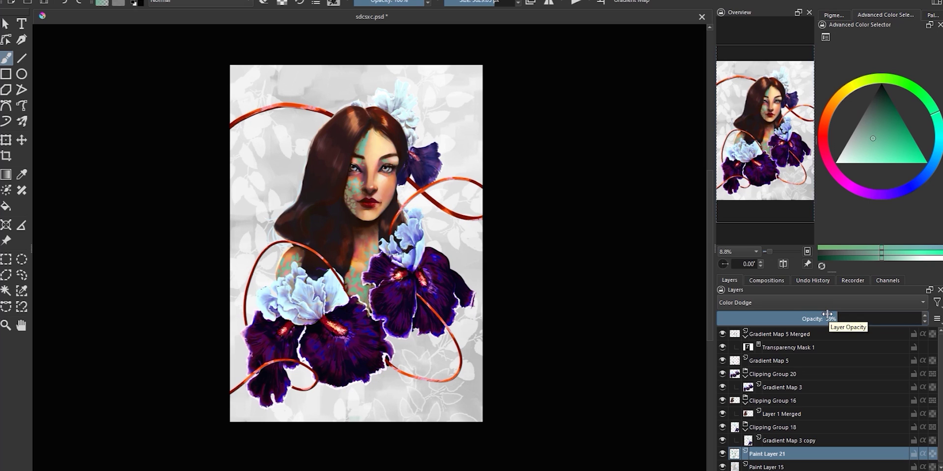
Examine the faded leaf background around the portrait both up close and at full size.
scroll(526, 280, up, 1)
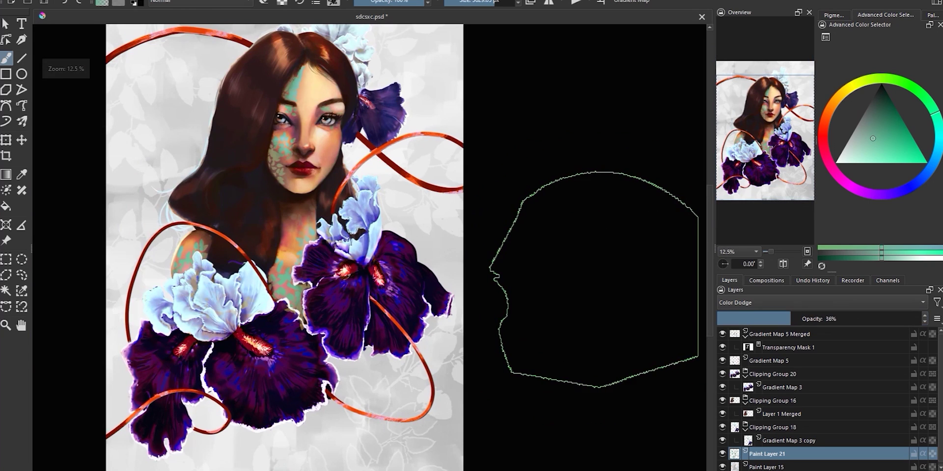
scroll(609, 277, down, 1)
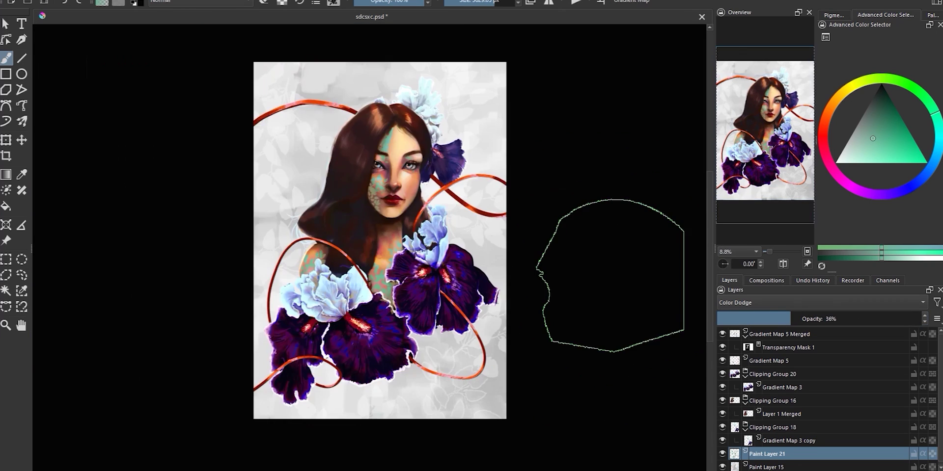
click(721, 334)
scroll(394, 275, down, 1)
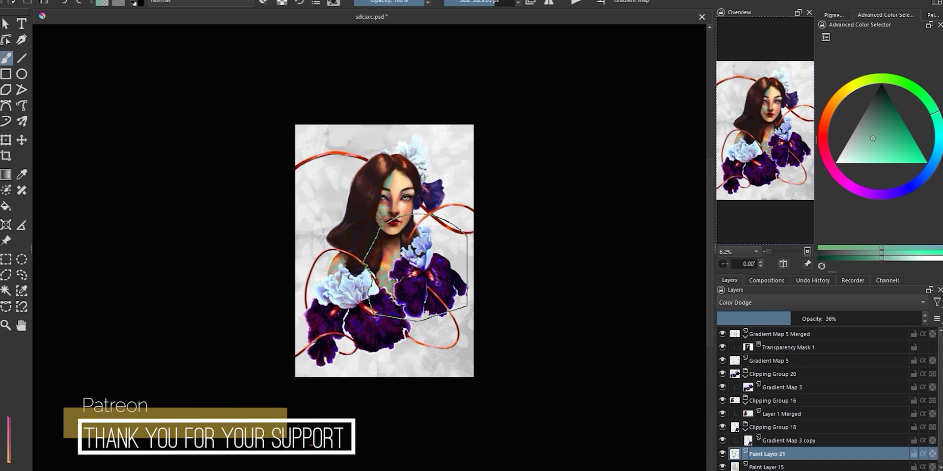
scroll(570, 245, up, 1)
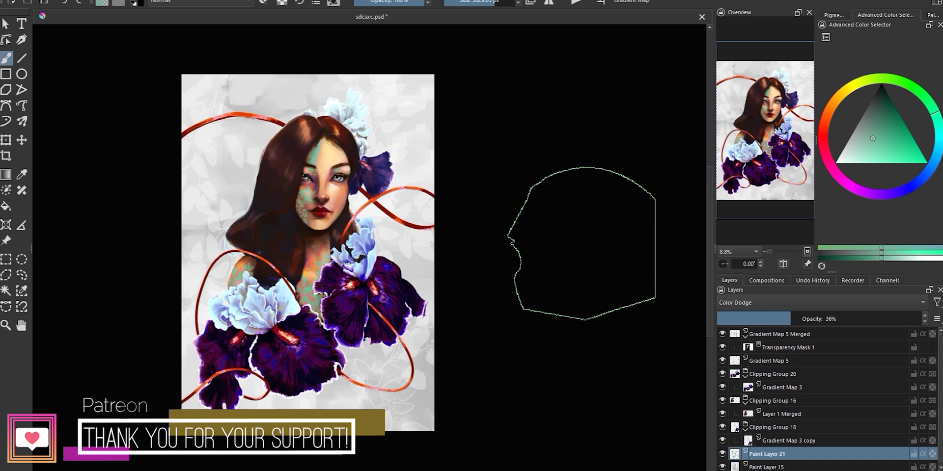
scroll(583, 244, up, 1)
scroll(584, 242, down, 1)
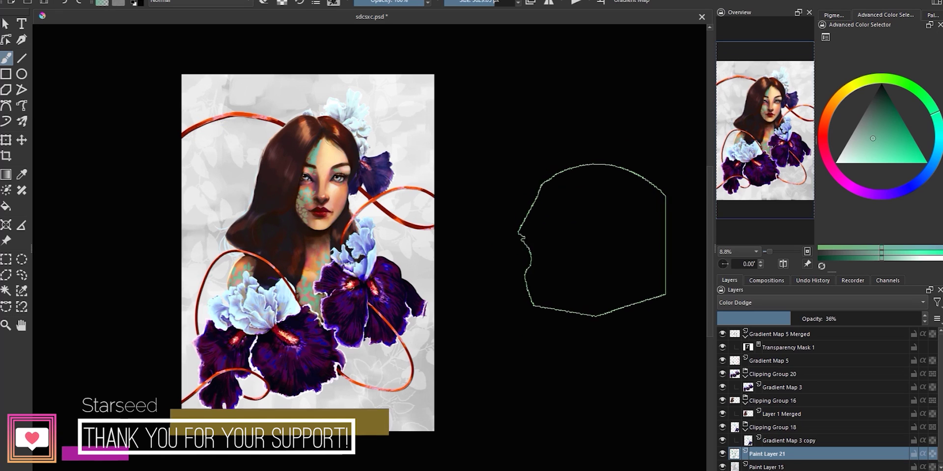
scroll(253, 172, up, 1)
scroll(265, 173, down, 1)
Tone down the saturation of the purple irises on the Gradient Map 3 layer with an HSV adjustment.
click(789, 440)
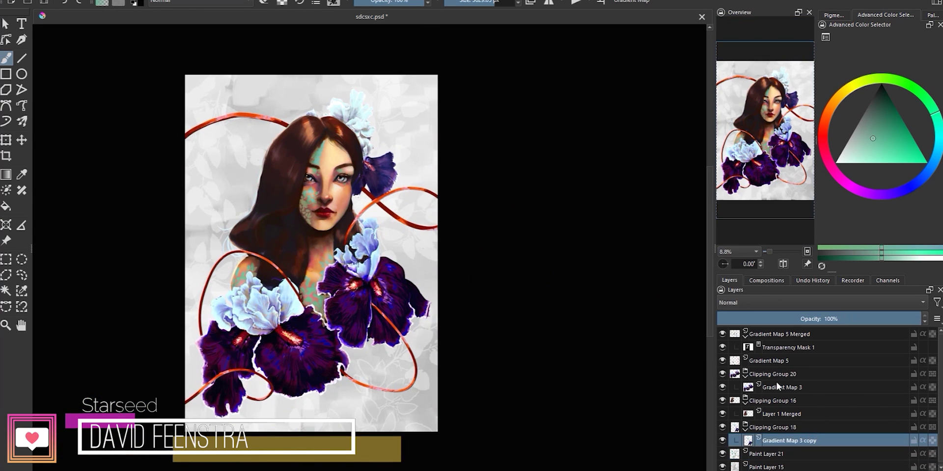
click(781, 387)
key(ctrl+u)
mouse_move(769, 69)
mouse_down()
mouse_move(803, 70)
mouse_move(730, 69)
mouse_move(768, 70)
mouse_up()
click(860, 244)
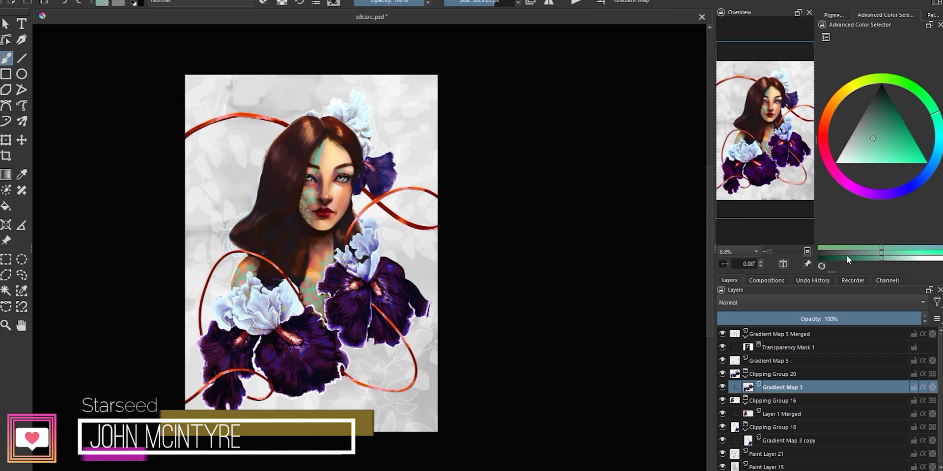
Select the Gradient Map 3 copy layer and inspect the toned-down irises at several magnifications.
click(791, 440)
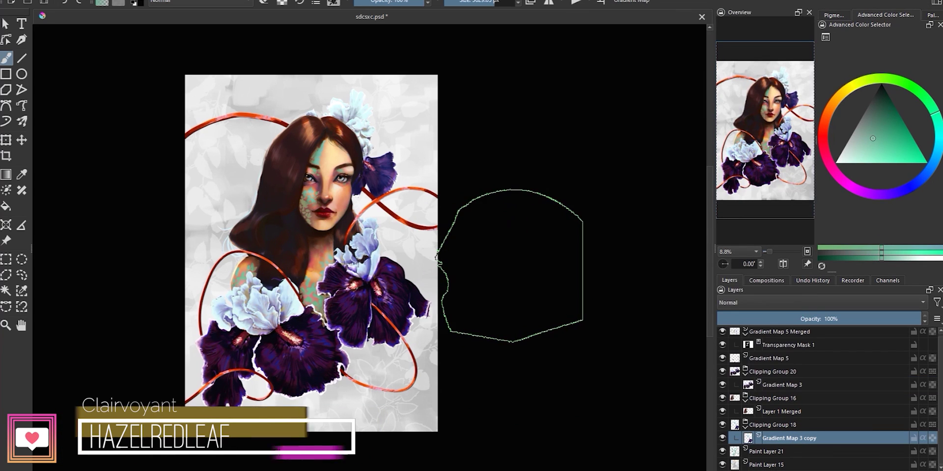
scroll(369, 294, up, 3)
scroll(565, 261, down, 3)
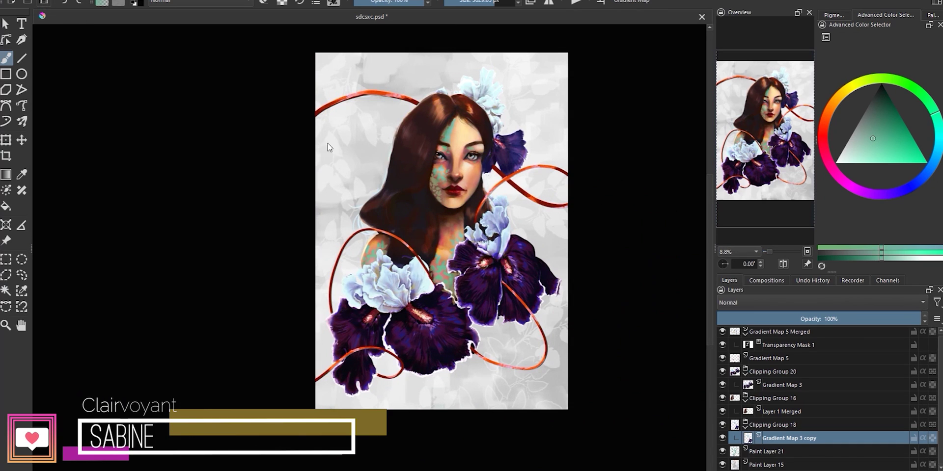
scroll(368, 167, up, 2)
scroll(465, 108, down, 3)
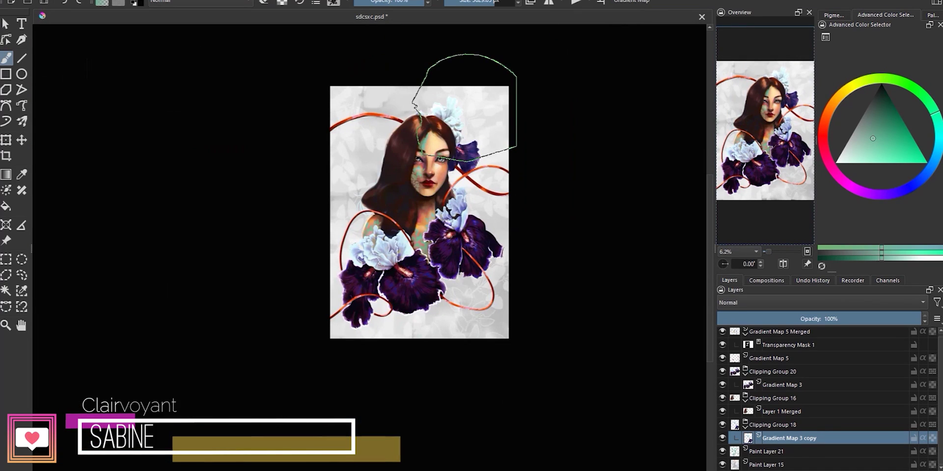
scroll(443, 139, up, 7)
scroll(302, 187, down, 2)
Start an Unsharp Mask filter on Layer 1 Merged with a radius of 7.67 and an amount of 3.32.
click(782, 411)
click(129, 1)
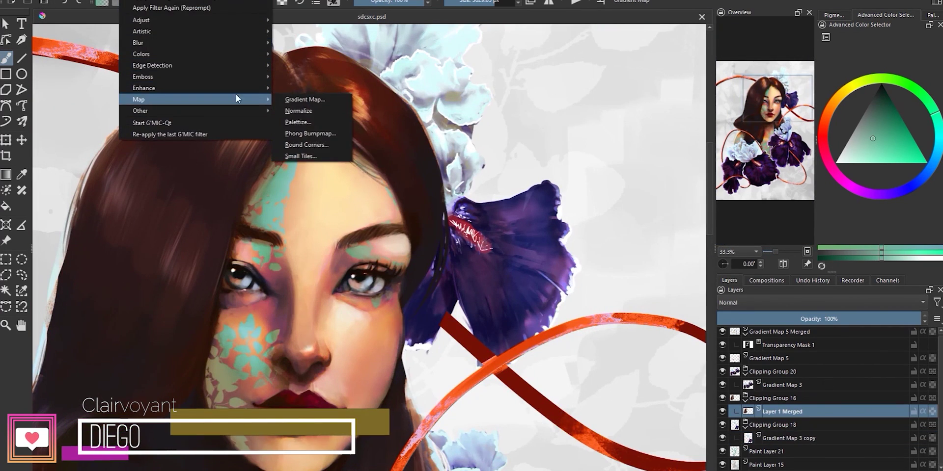
mouse_move(156, 89)
click(300, 119)
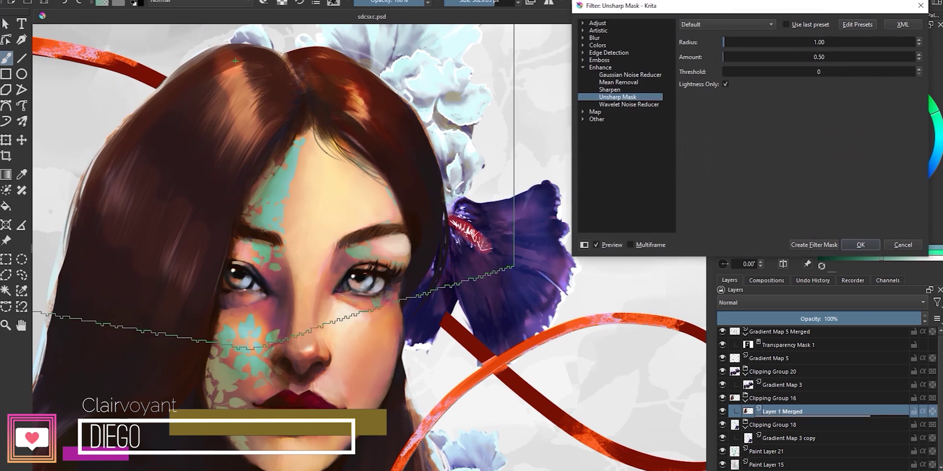
scroll(309, 88, down, 1)
click(748, 41)
click(729, 55)
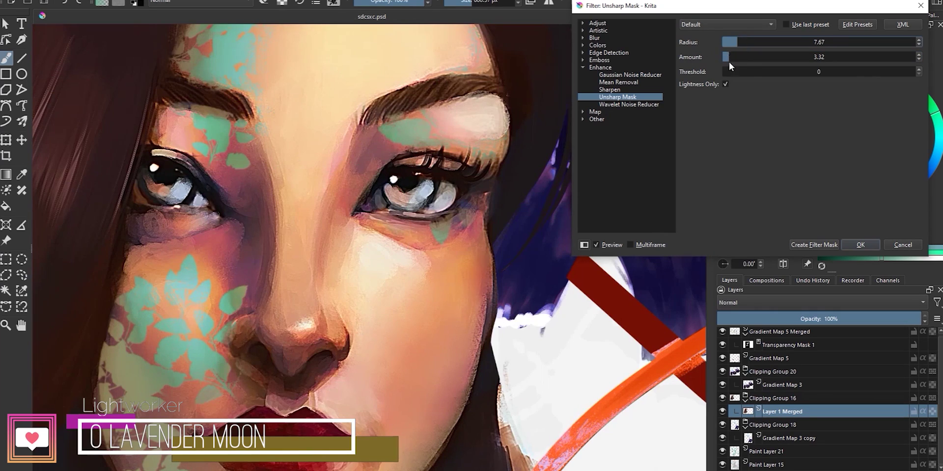
Turn off Lightness Only and set the Unsharp Mask threshold to 2, checking the effect on the face.
mouse_move(732, 72)
mouse_down()
mouse_move(749, 71)
mouse_move(733, 69)
mouse_up()
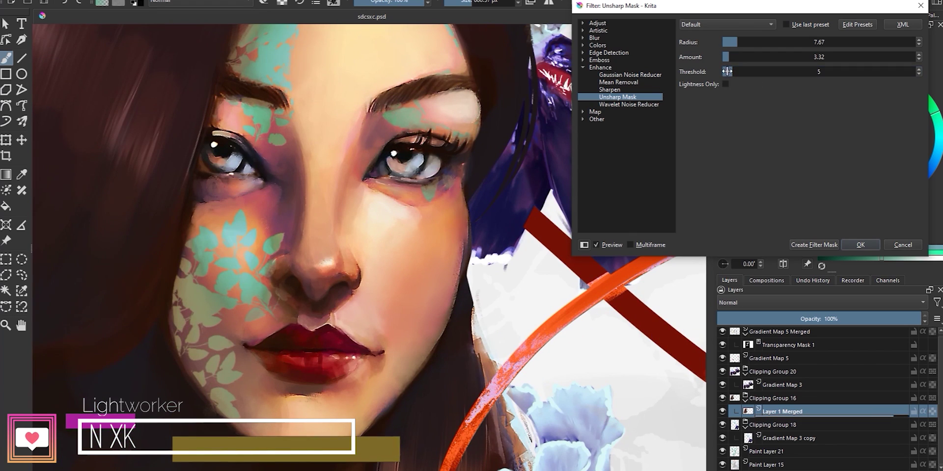
drag(731, 70, 725, 70)
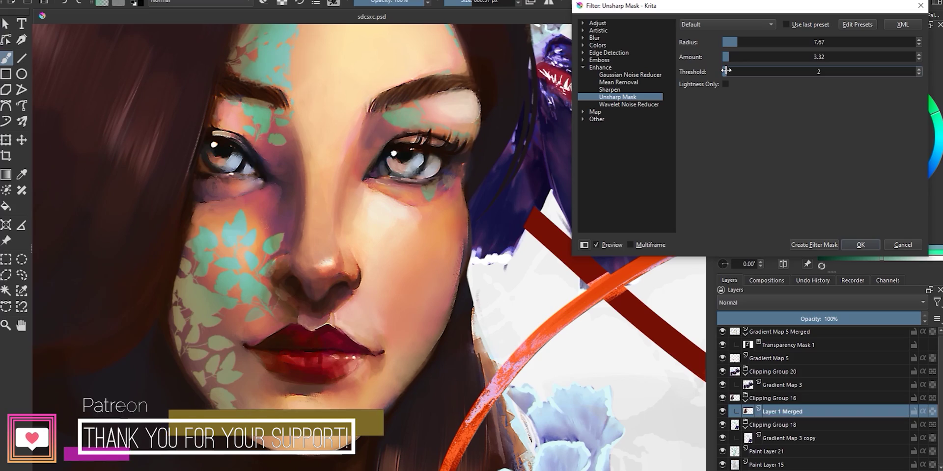
scroll(353, 176, up, 1)
scroll(357, 139, down, 3)
scroll(337, 210, up, 3)
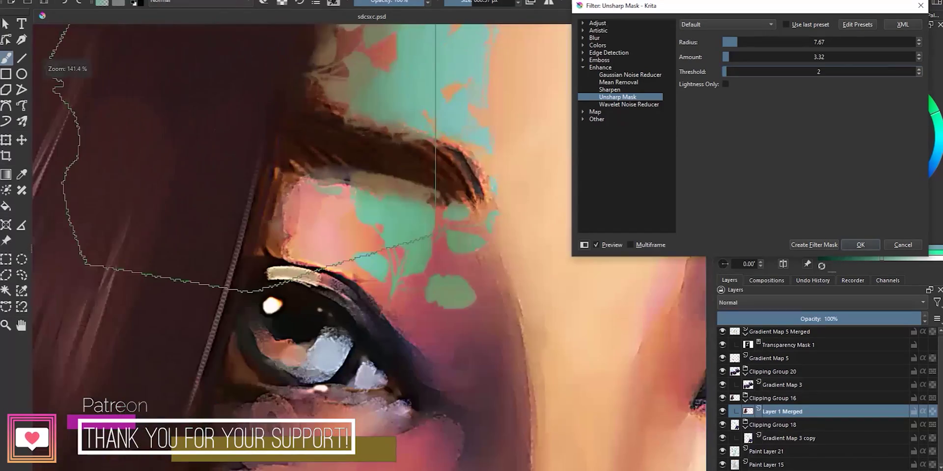
scroll(241, 90, down, 2)
scroll(243, 94, down, 3)
Try an Unsharp Mask radius of 3.58 and compare the face with the preview turned off.
click(729, 42)
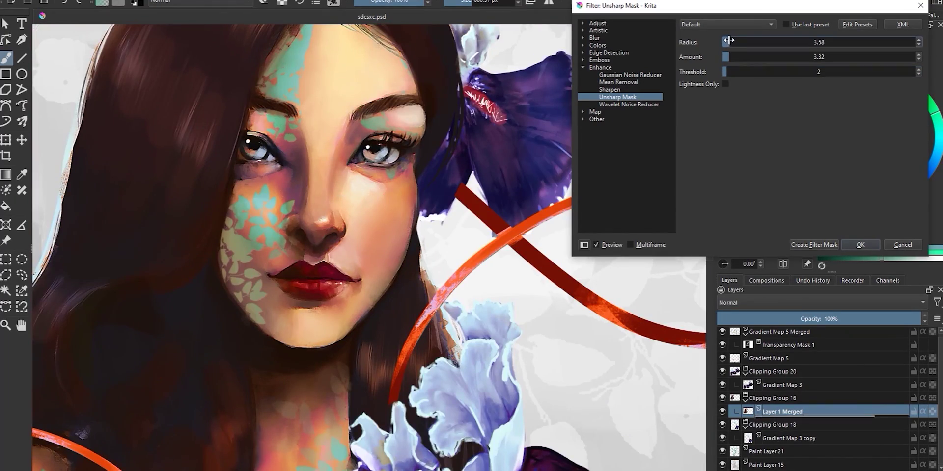
scroll(348, 138, up, 4)
scroll(373, 138, down, 3)
scroll(373, 138, up, 2)
scroll(370, 119, down, 1)
click(618, 244)
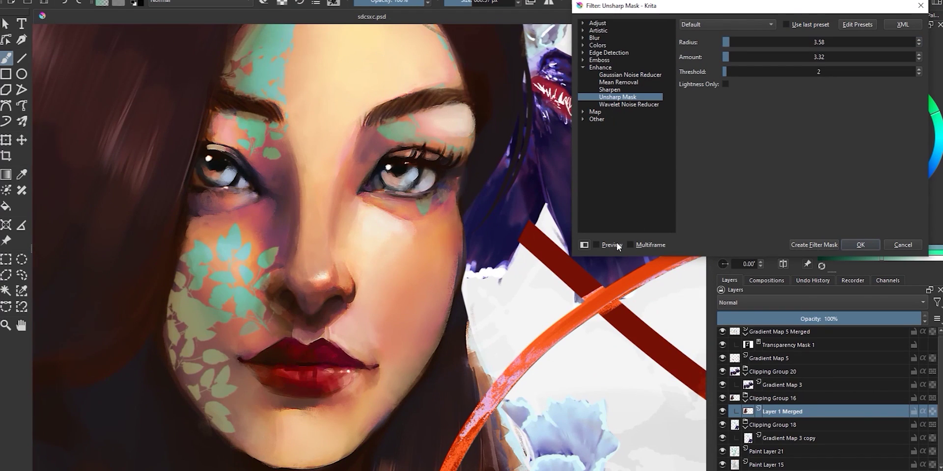
Try stronger sharpening on the face with a radius of 6.39, an amount of 4.09 and a threshold of 2.
click(730, 42)
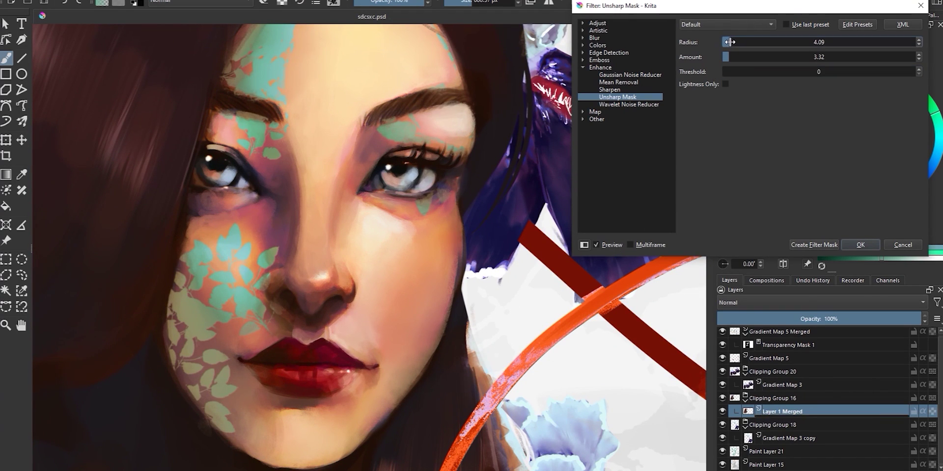
click(729, 56)
scroll(364, 202, up, 4)
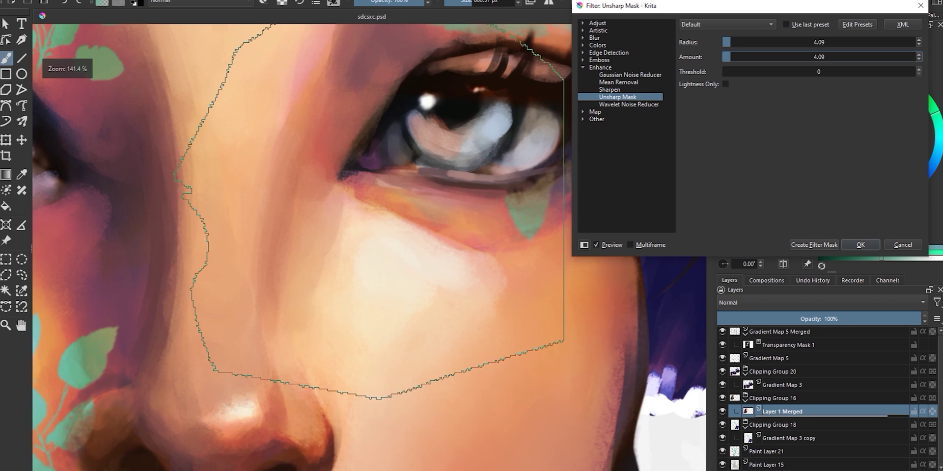
scroll(369, 196, down, 1)
click(735, 41)
click(726, 72)
scroll(337, 165, down, 2)
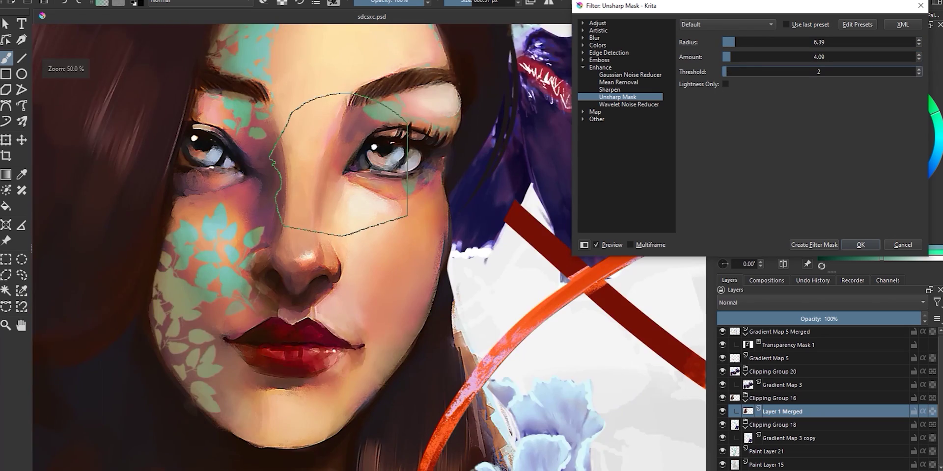
Set the Unsharp Mask radius to 4.60 and the amount to 2.05, and apply the filter.
scroll(320, 201, up, 1)
click(733, 42)
drag(729, 53, 726, 55)
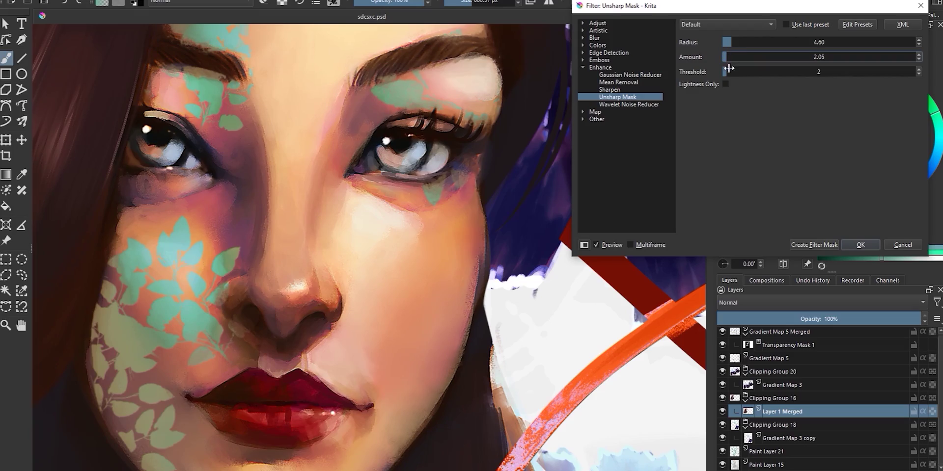
click(870, 244)
scroll(558, 189, down, 4)
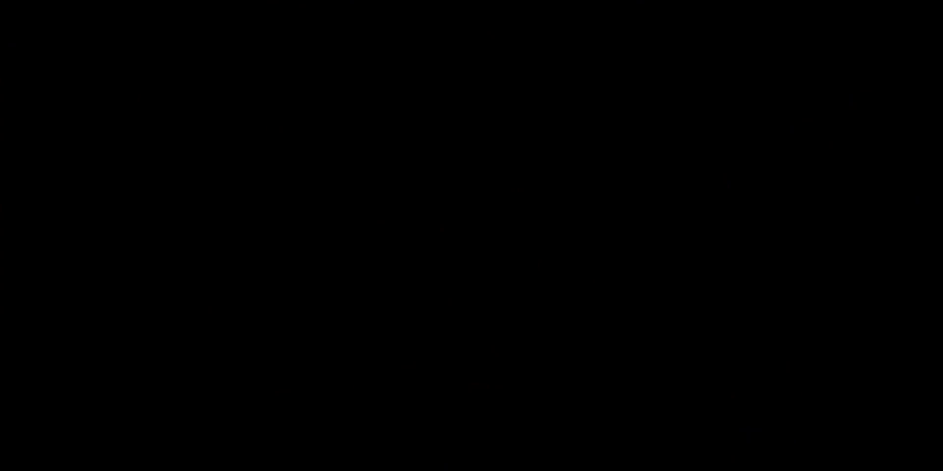